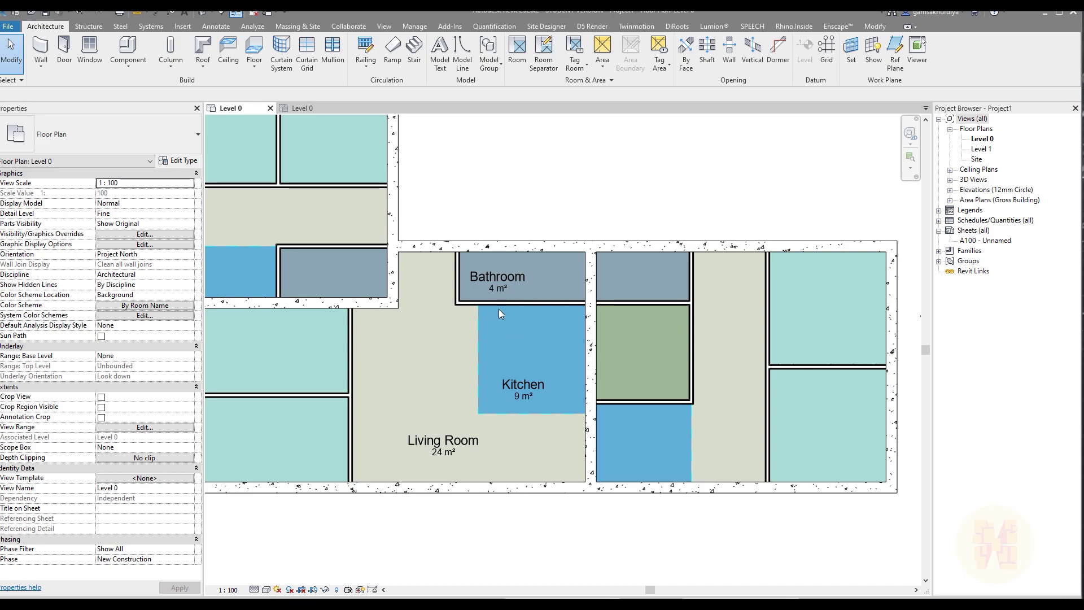
Step: Examine the Living Room's properties in the Level 0 floor plan and the apartment's area in the Level 0 area plan
scroll(438, 395, up, 2)
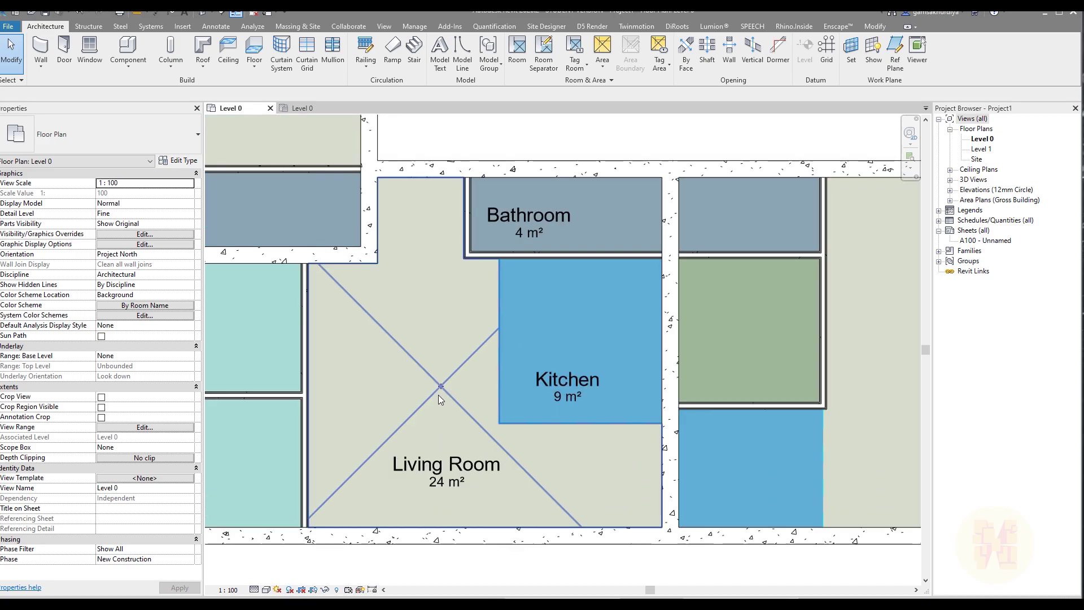
click(439, 385)
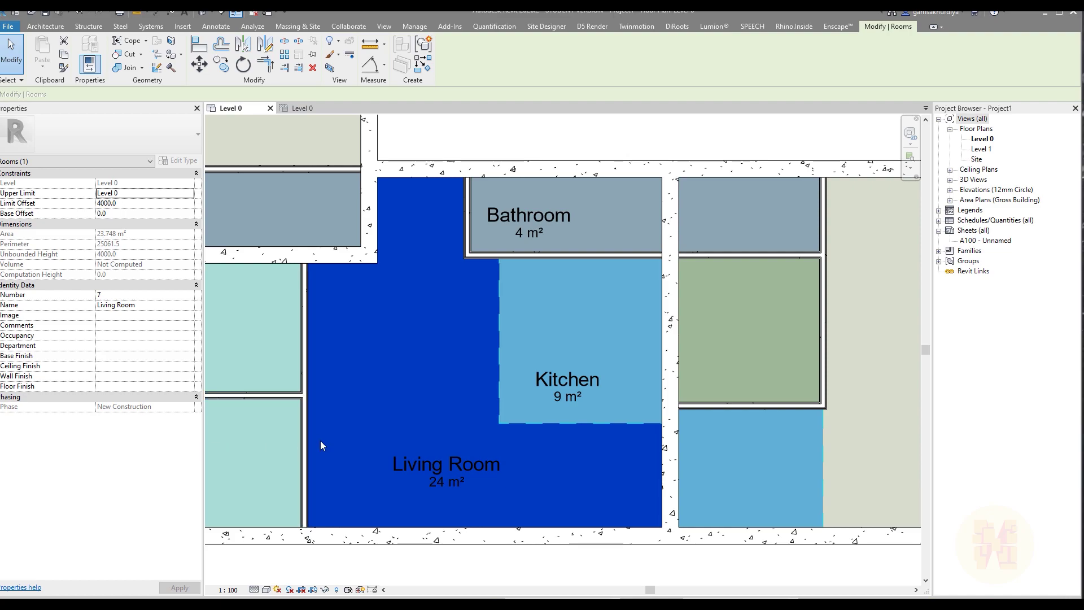
scroll(448, 426, down, 2)
click(566, 194)
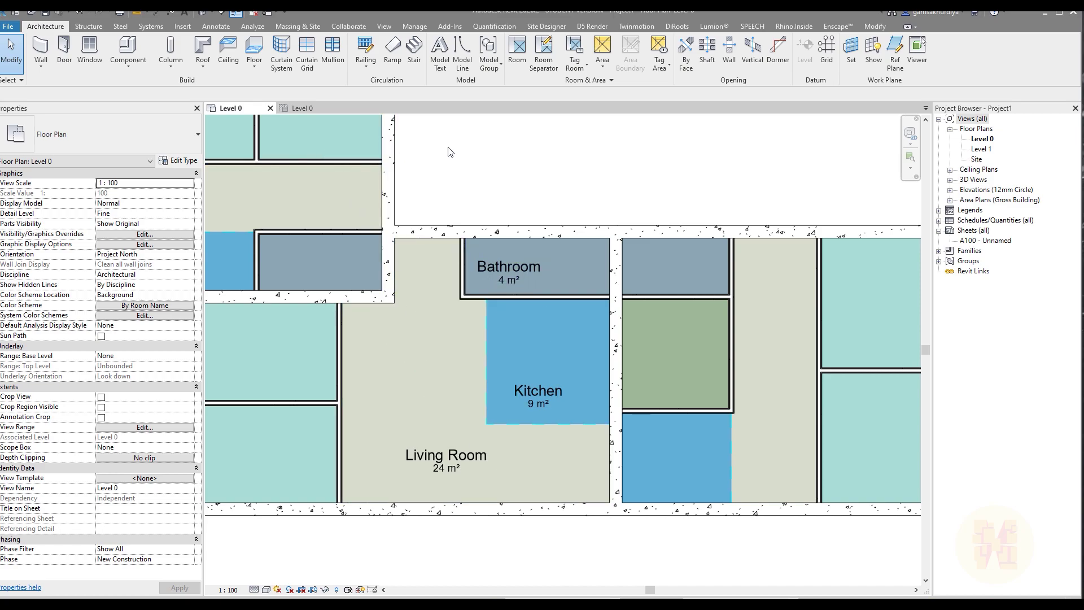
click(289, 108)
middle_drag(520, 449, 501, 404)
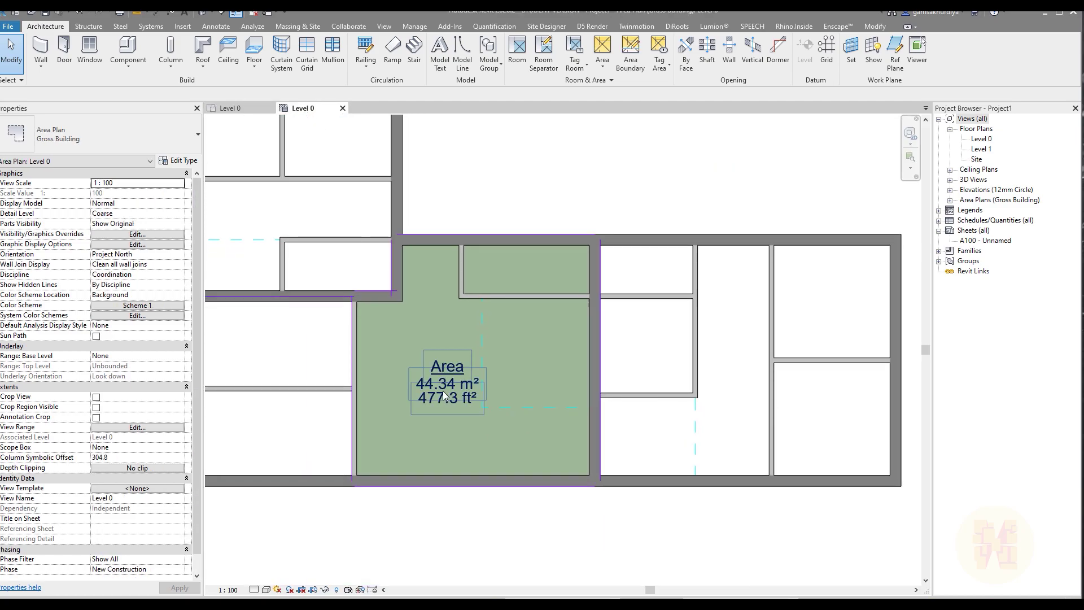
click(246, 113)
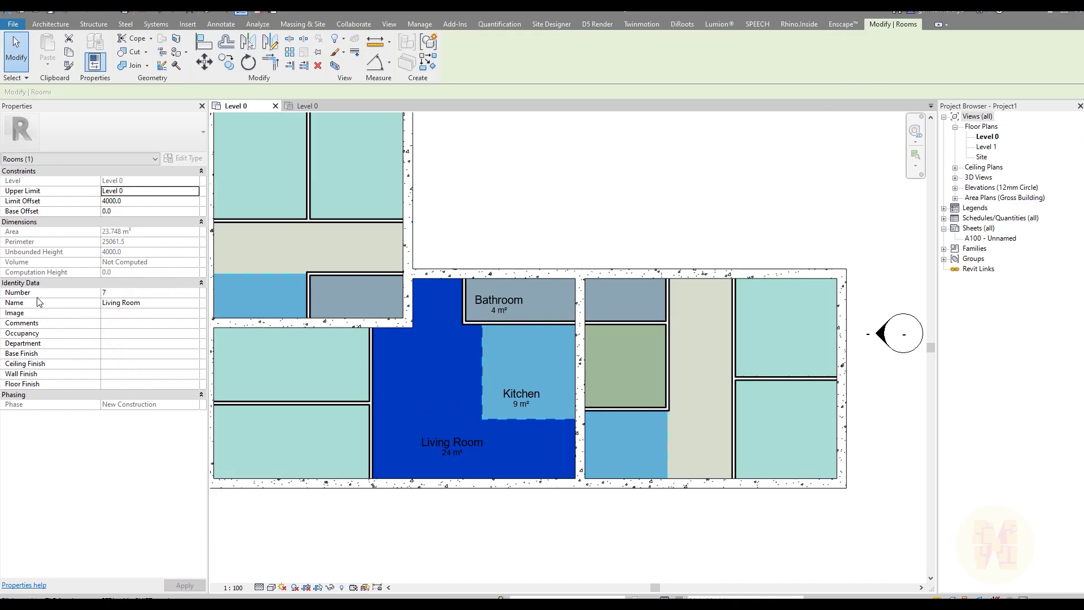
Step: Try to set the Bathroom's room number to 14, the same number as the Kitchen
click(524, 371)
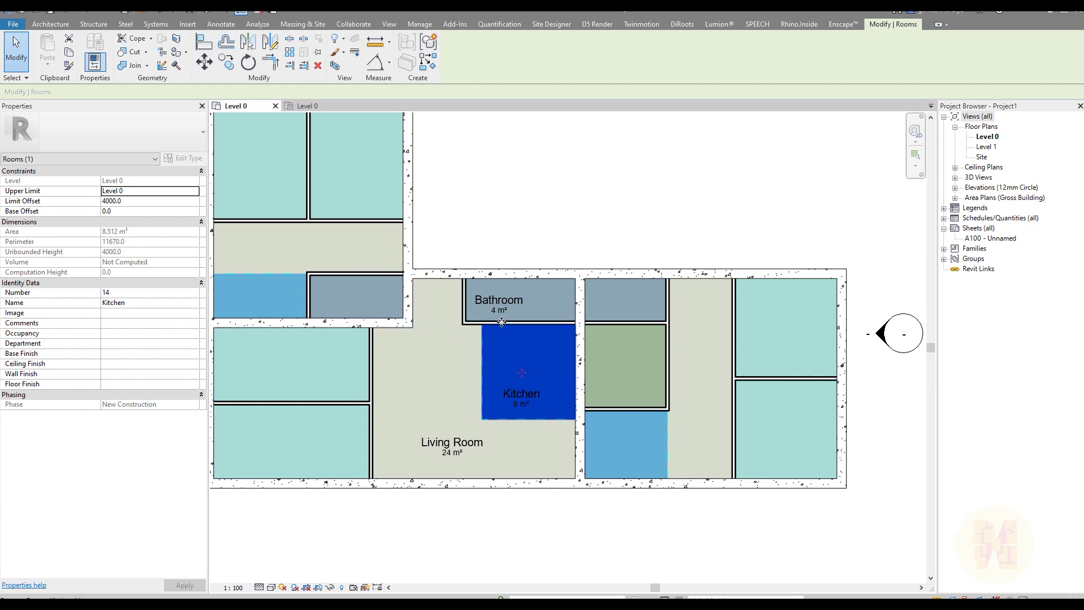
click(522, 287)
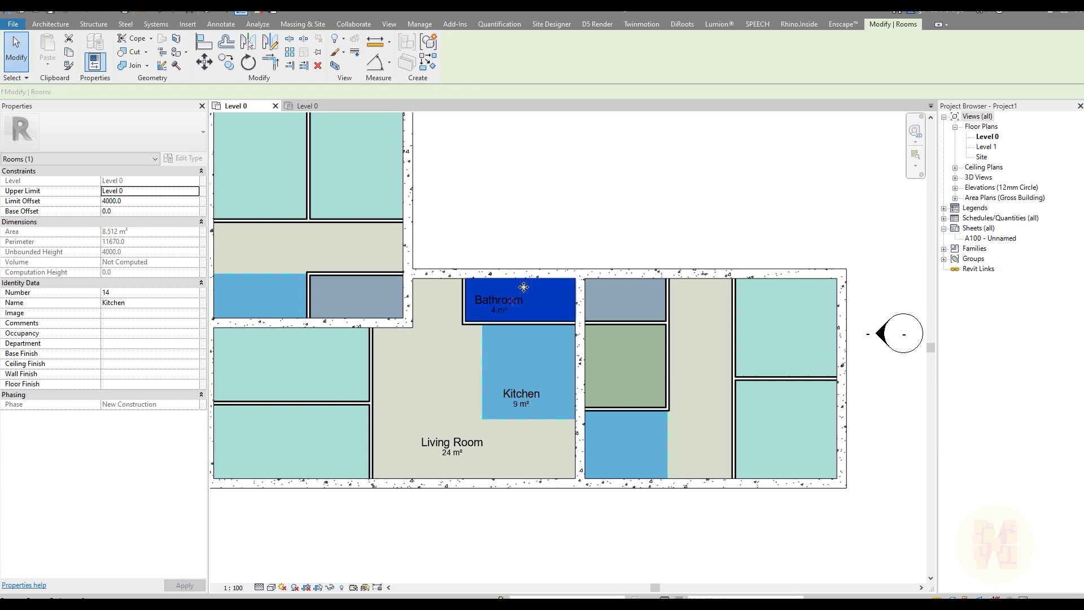
click(140, 293)
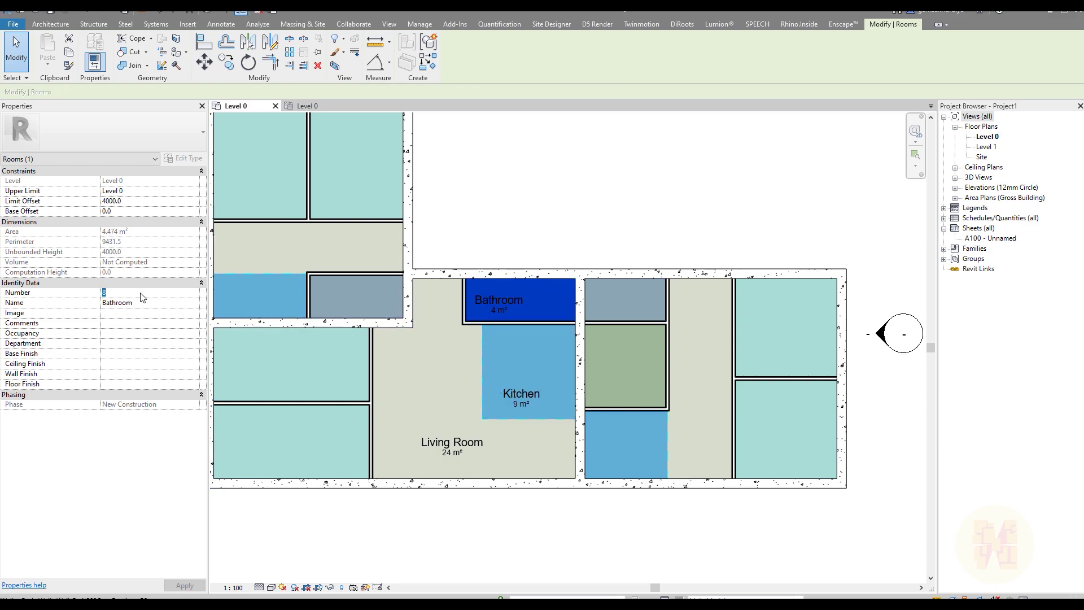
text(14)
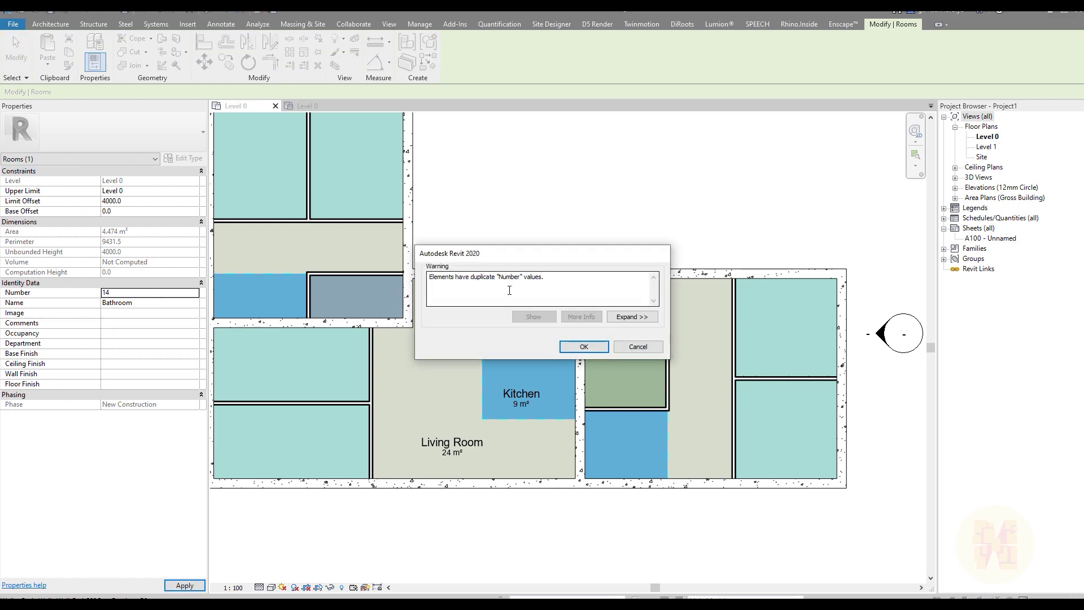
drag(456, 276, 545, 276)
click(638, 347)
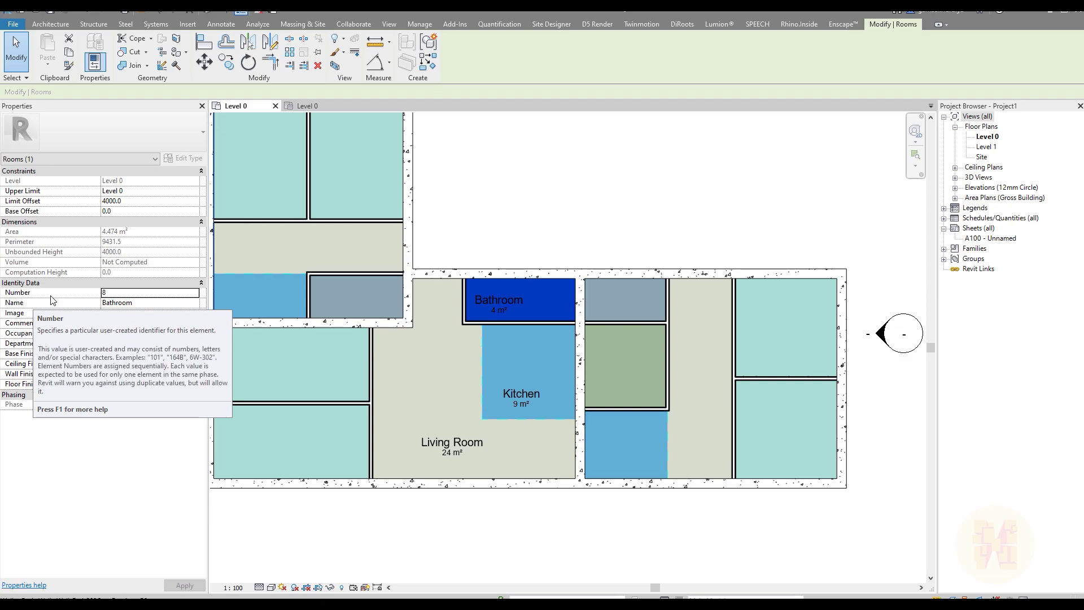
click(549, 222)
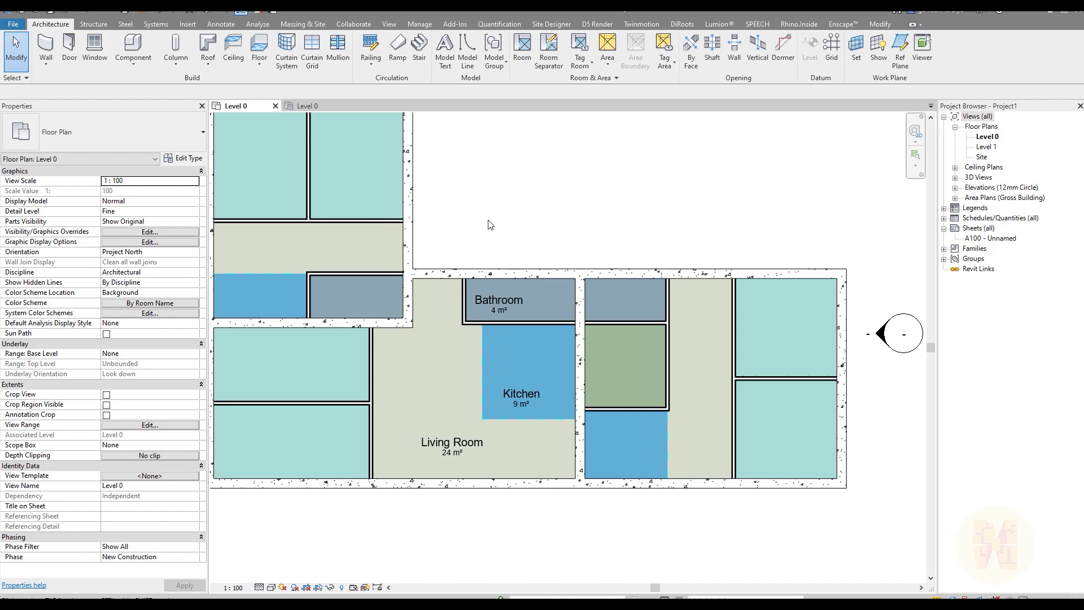
Step: Define a new instance project parameter named Number_of_Room with parameter type Text, grouped under Text
click(418, 24)
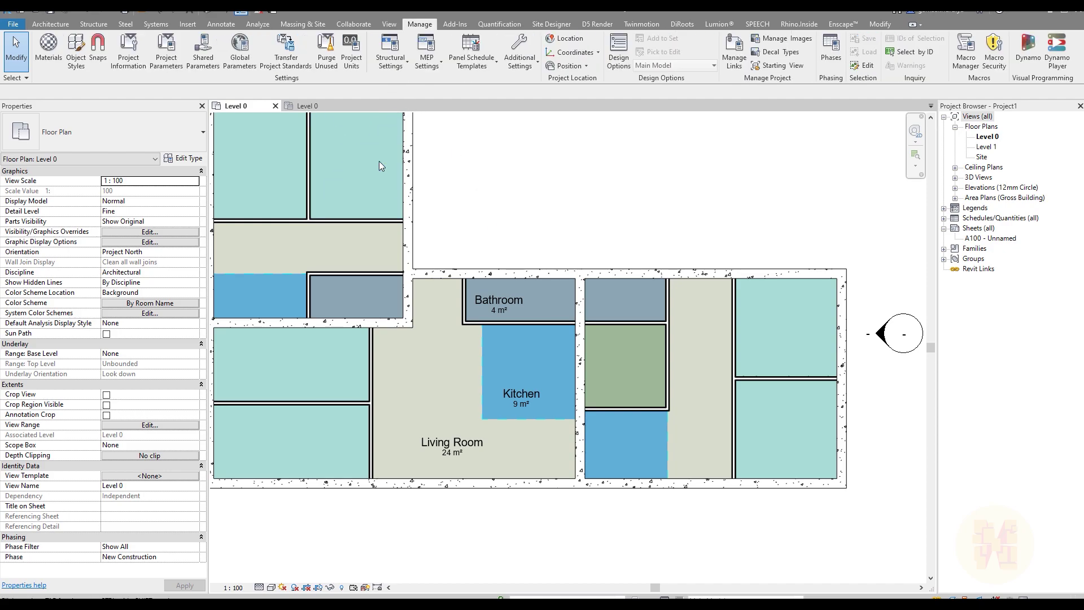
click(166, 54)
drag(543, 217, 313, 163)
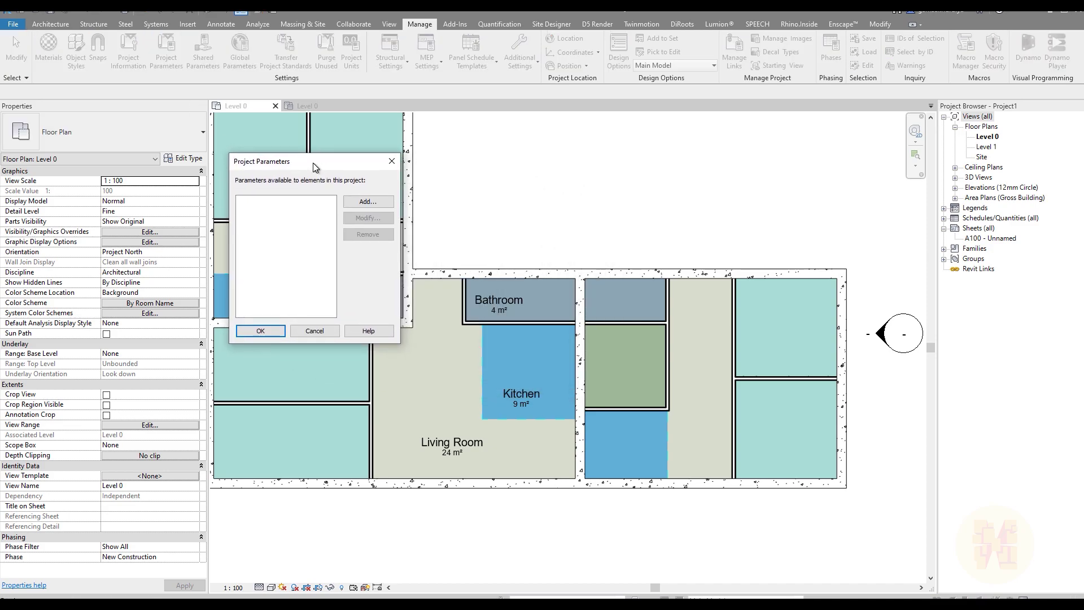
click(366, 202)
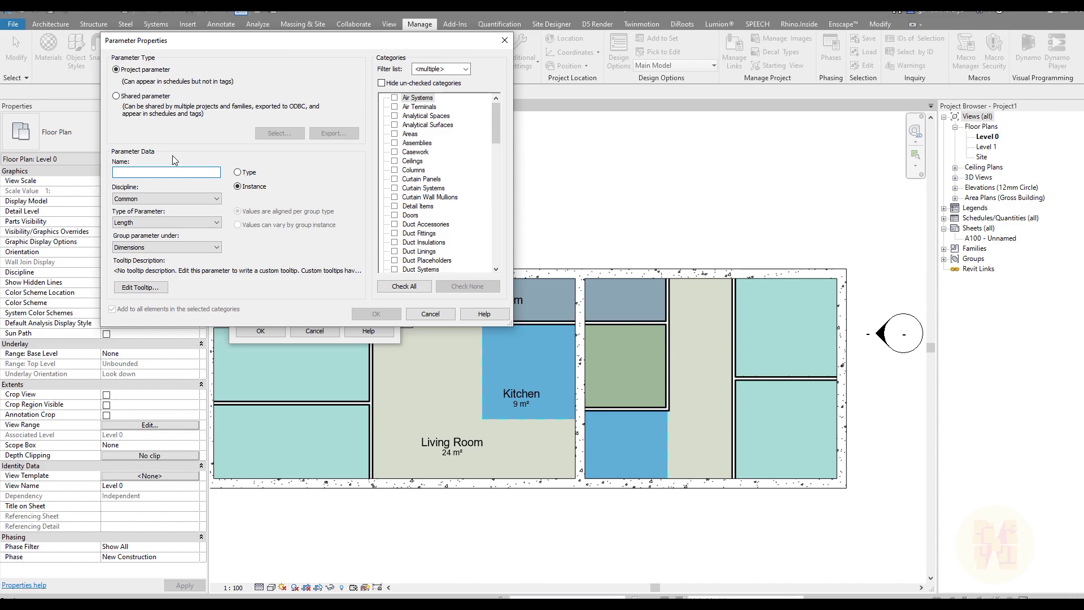
text(Number_of_Room)
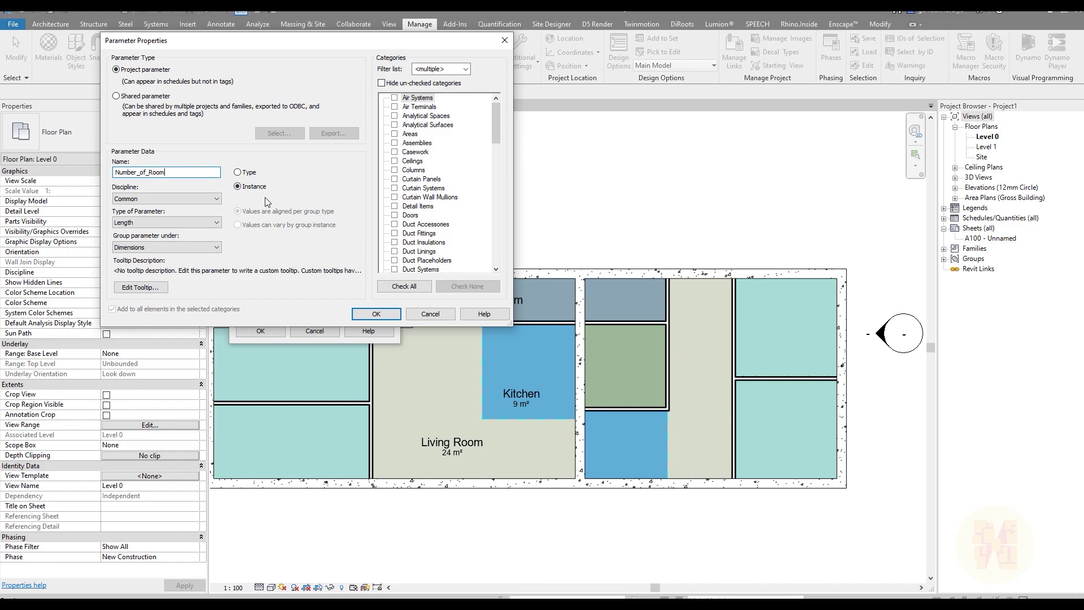
click(170, 223)
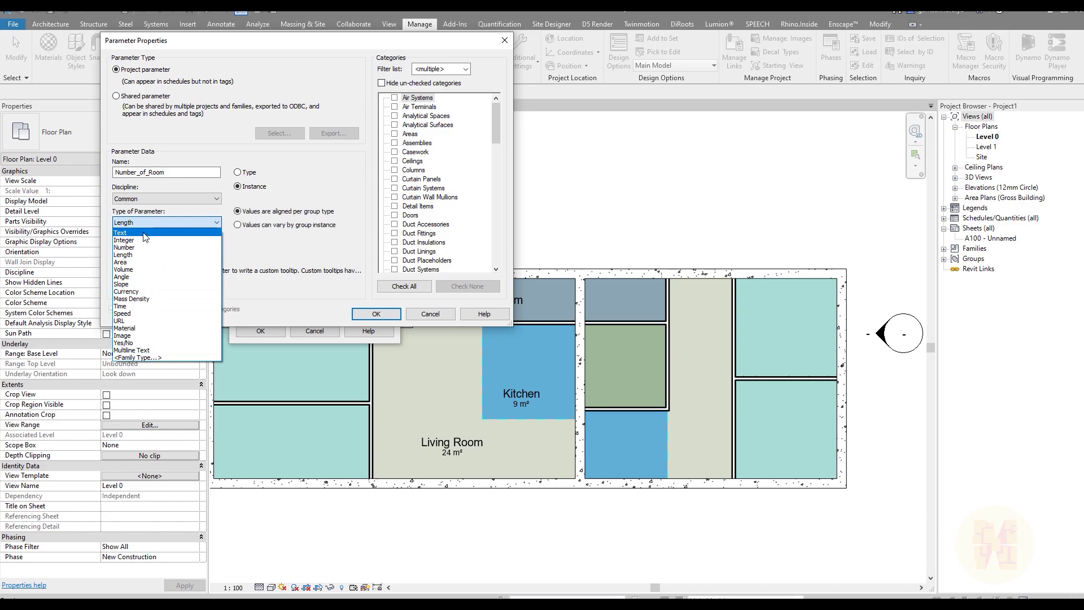
click(145, 234)
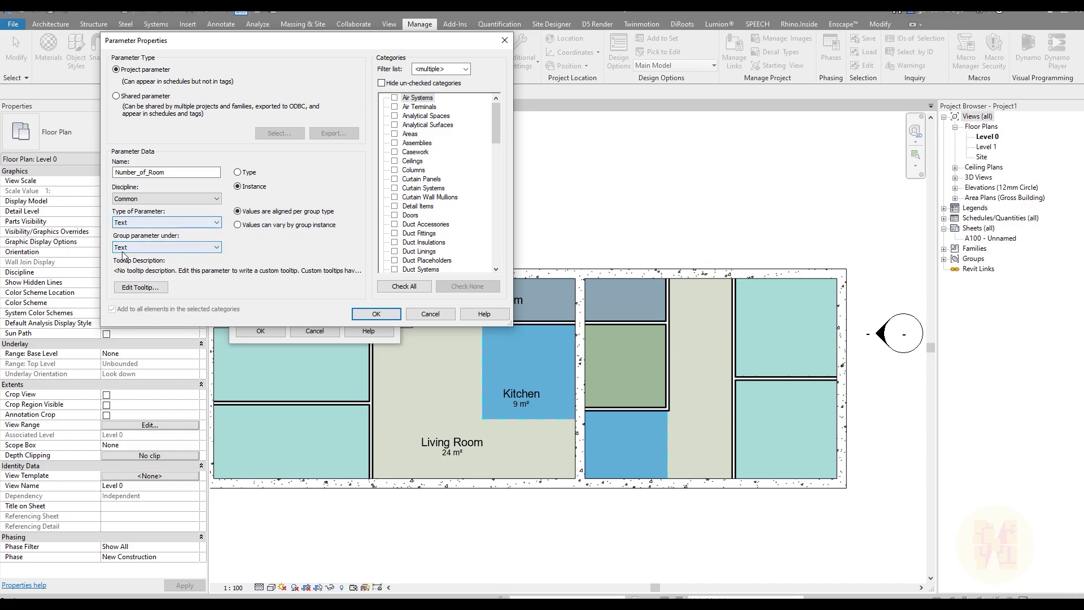
click(145, 249)
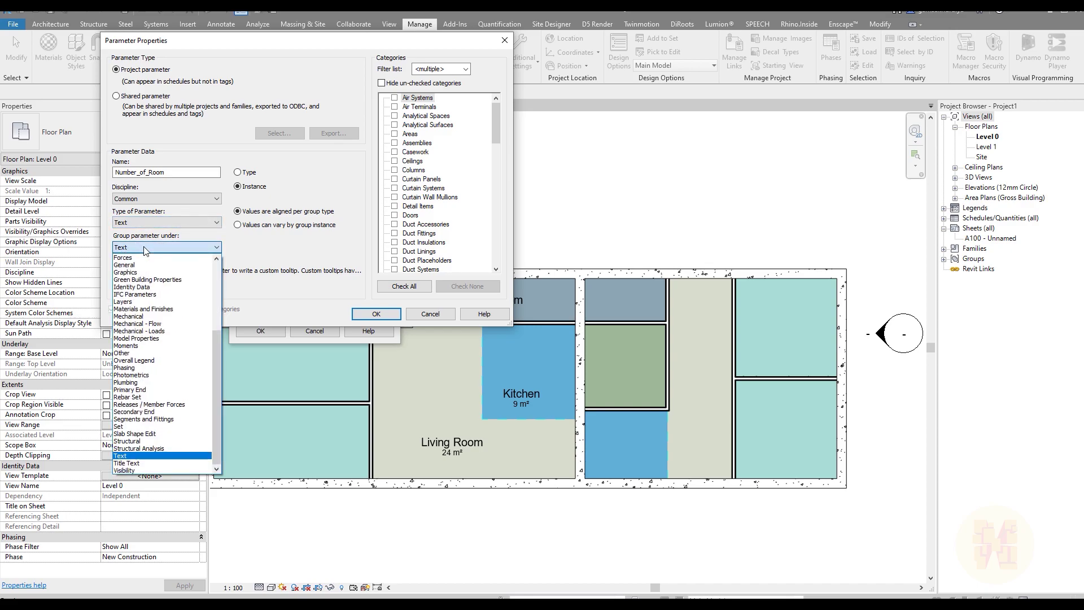
click(145, 248)
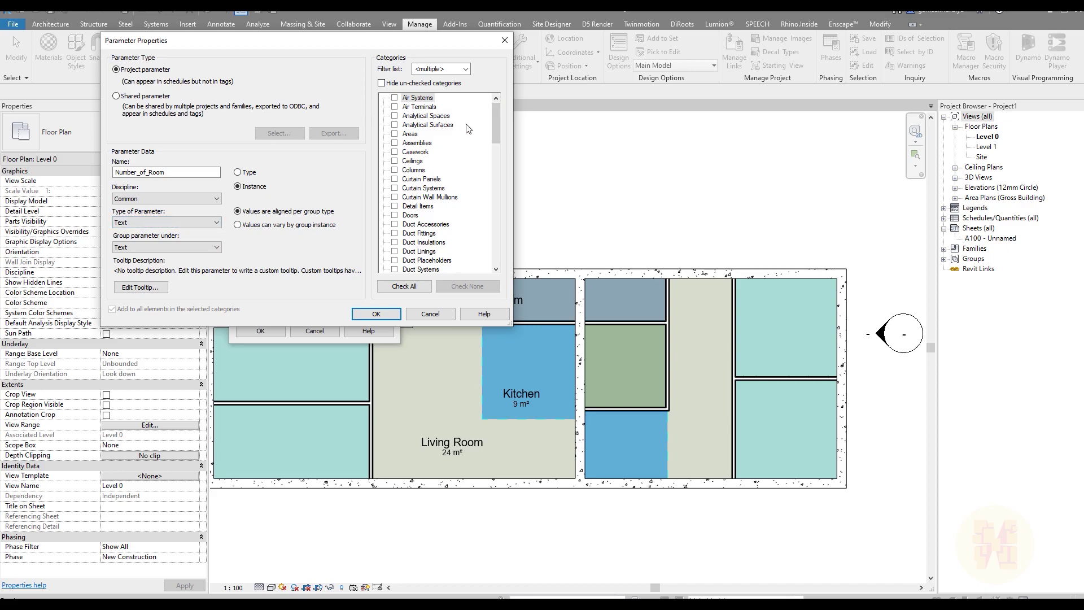
Step: Assign the Number_of_Room parameter to the Rooms category and save the project parameters
drag(495, 124, 493, 204)
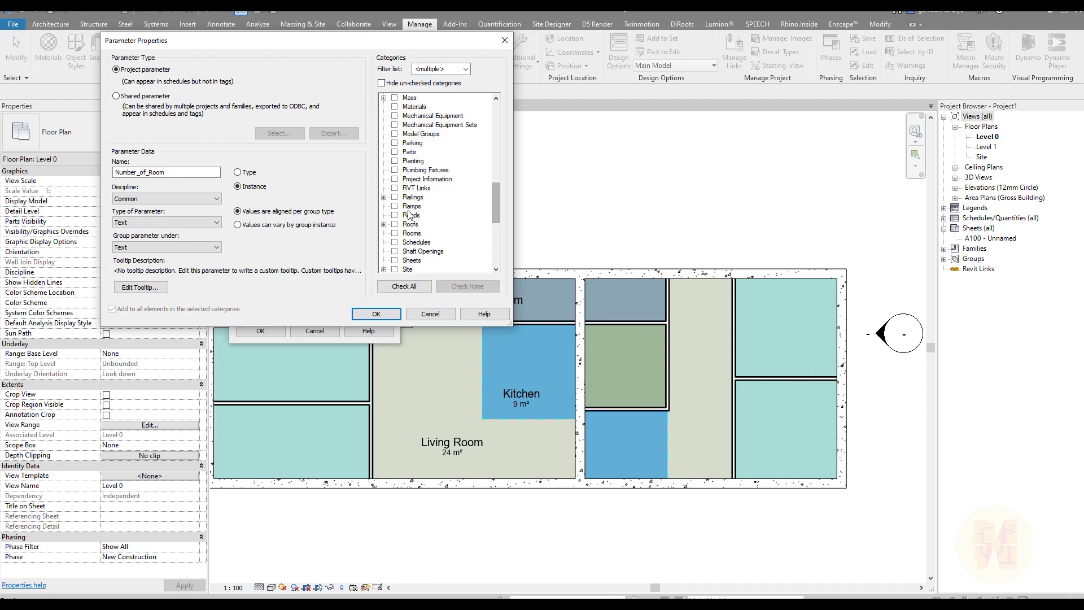
click(400, 232)
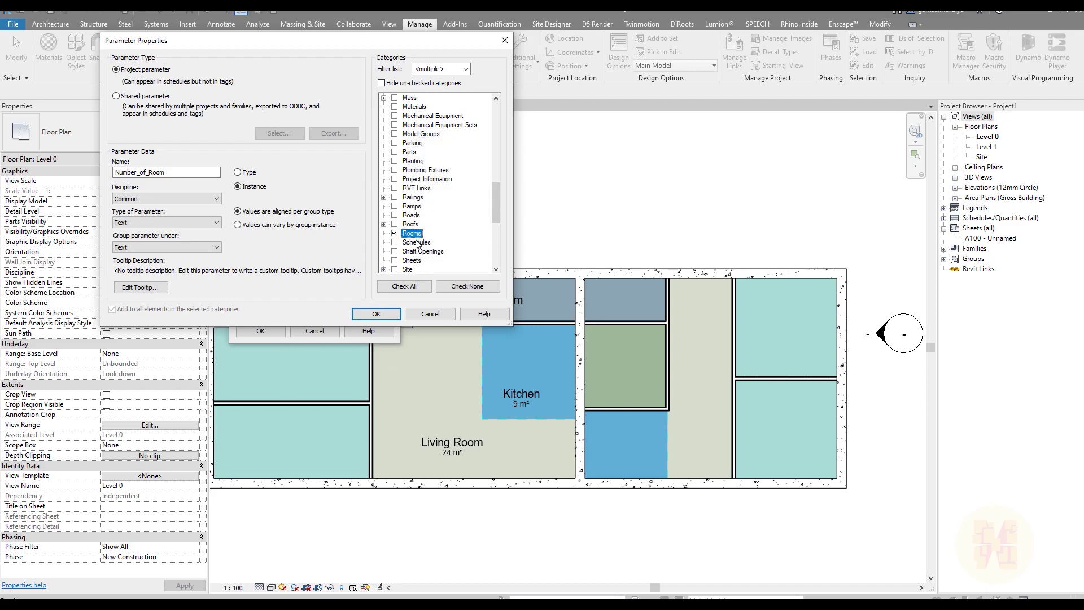
click(376, 314)
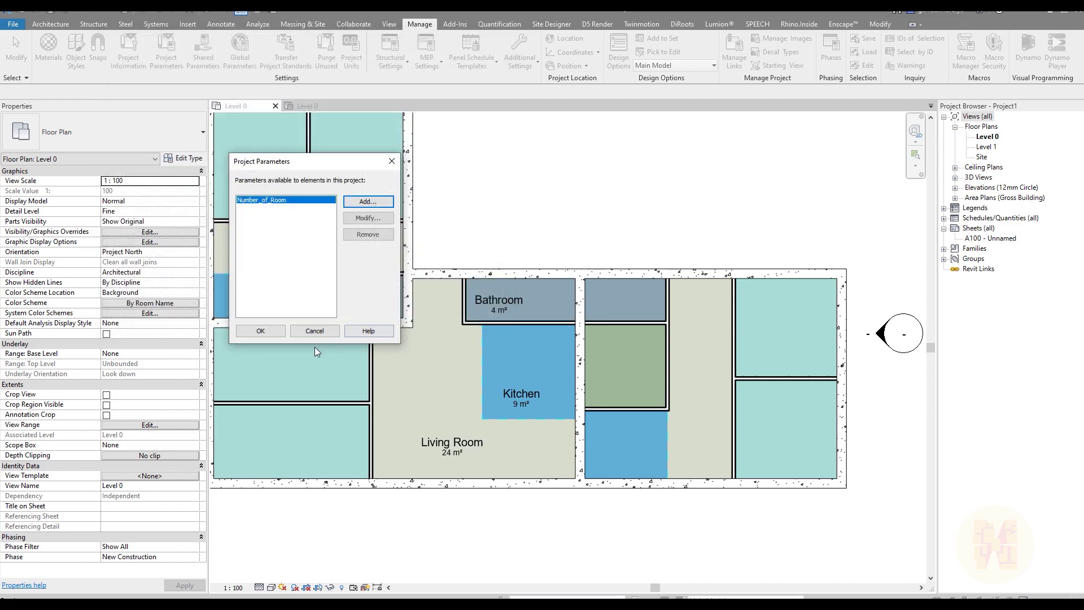
click(260, 331)
Step: Set the Living Room's Number_of_Room parameter to A-03
click(458, 389)
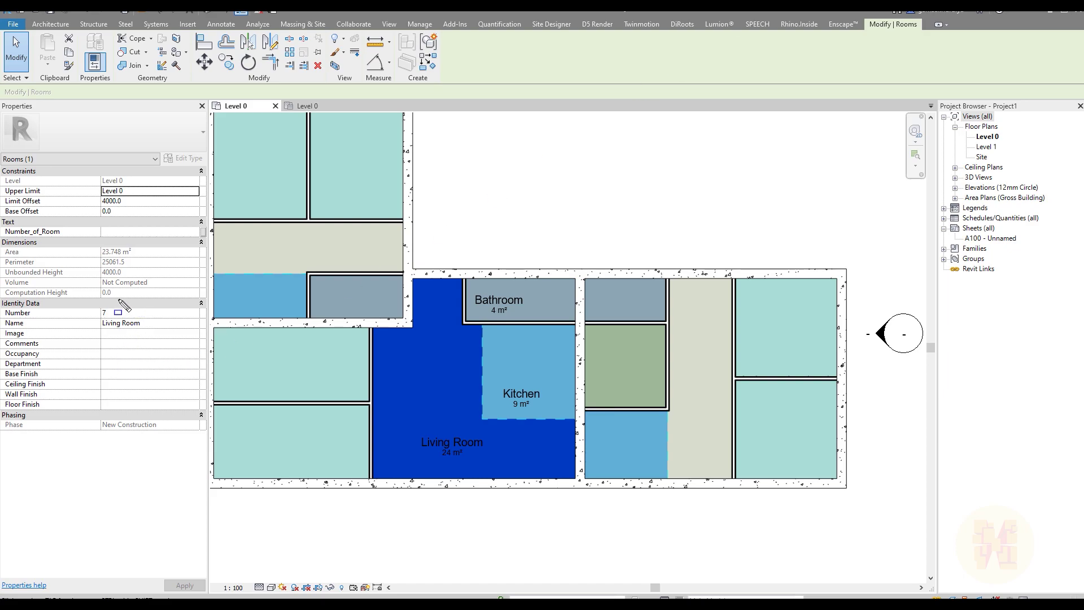
mouse_move(2, 215)
mouse_down()
mouse_move(71, 249)
mouse_move(102, 245)
mouse_up()
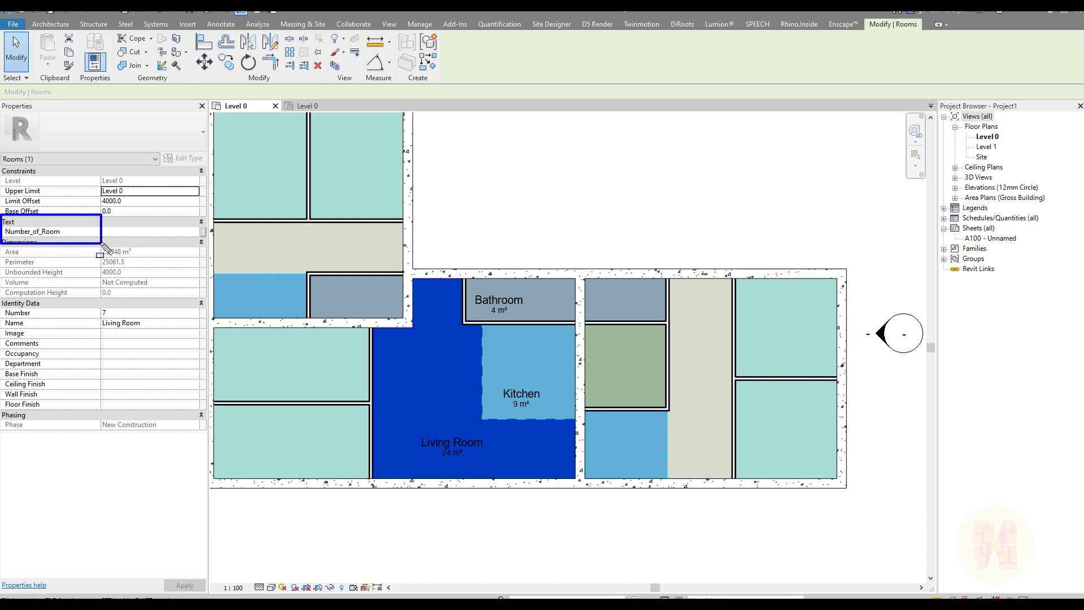
key(Escape)
click(542, 225)
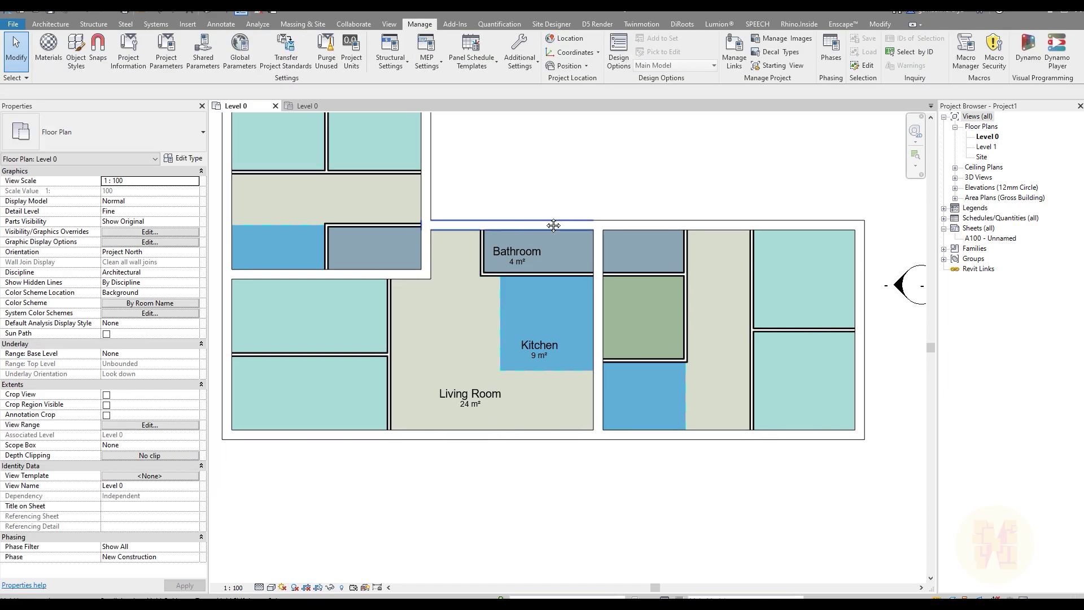
scroll(474, 361, up, 2)
click(477, 351)
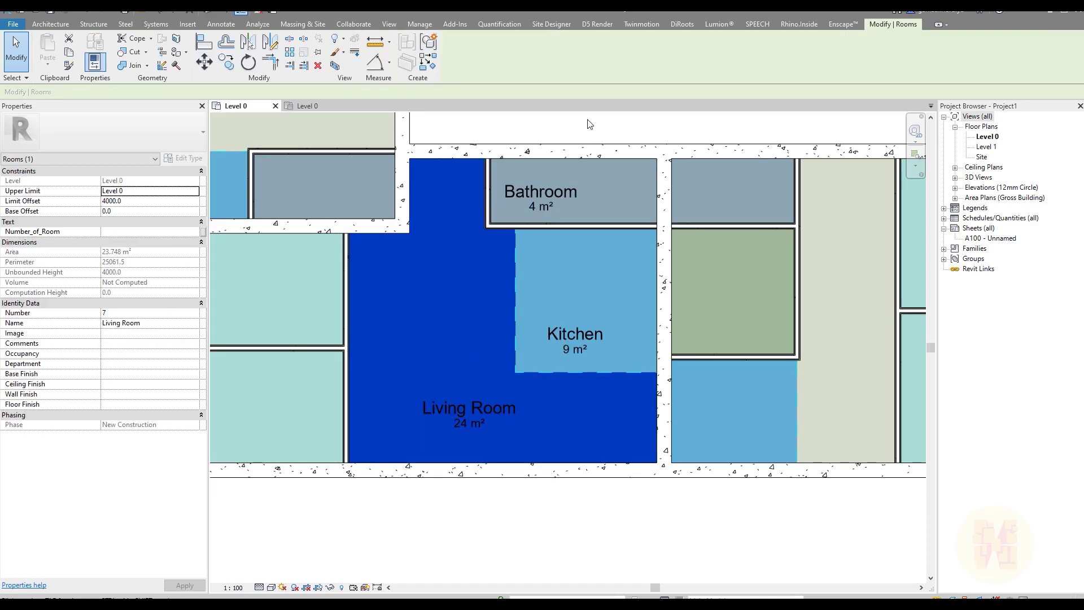
click(145, 236)
text(A-03)
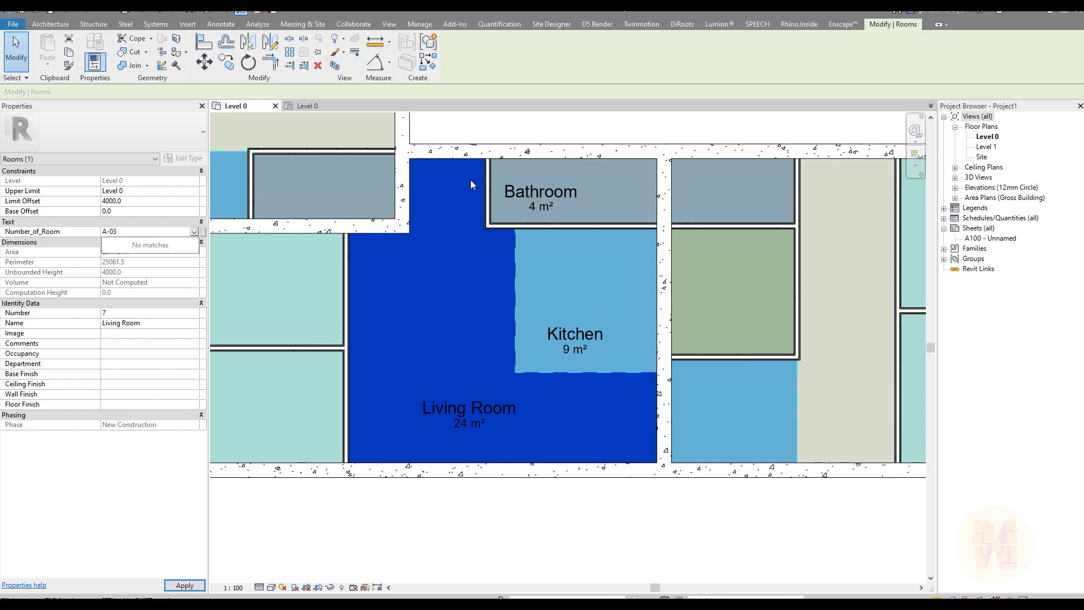
key(Return)
key(Escape)
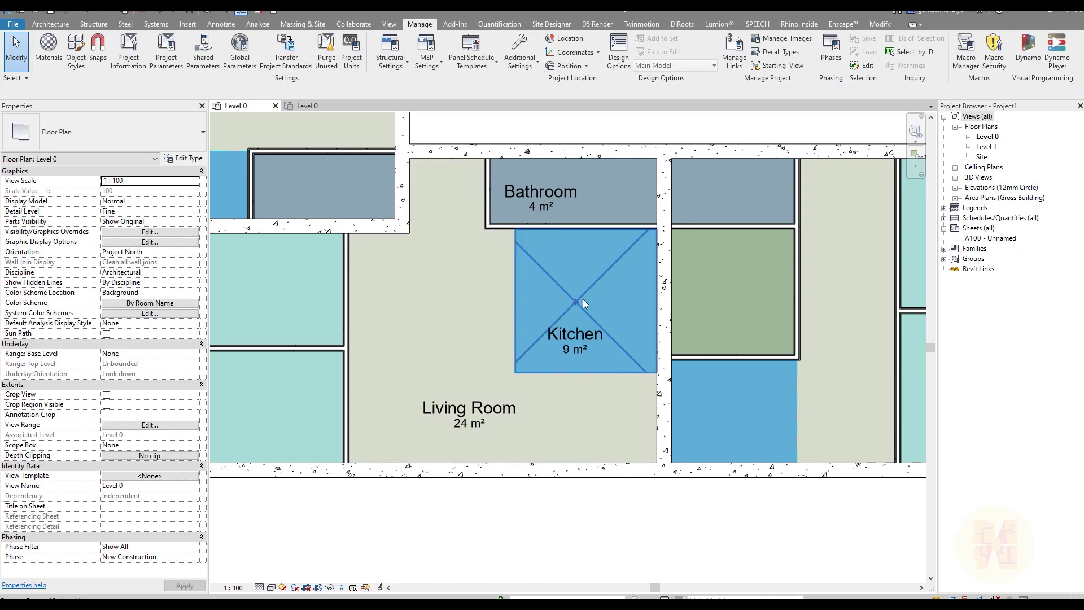
Step: Assign the existing value A-03 to the Number_of_Room parameter of the Kitchen and the Bathroom
click(588, 293)
click(124, 231)
click(113, 250)
key(Escape)
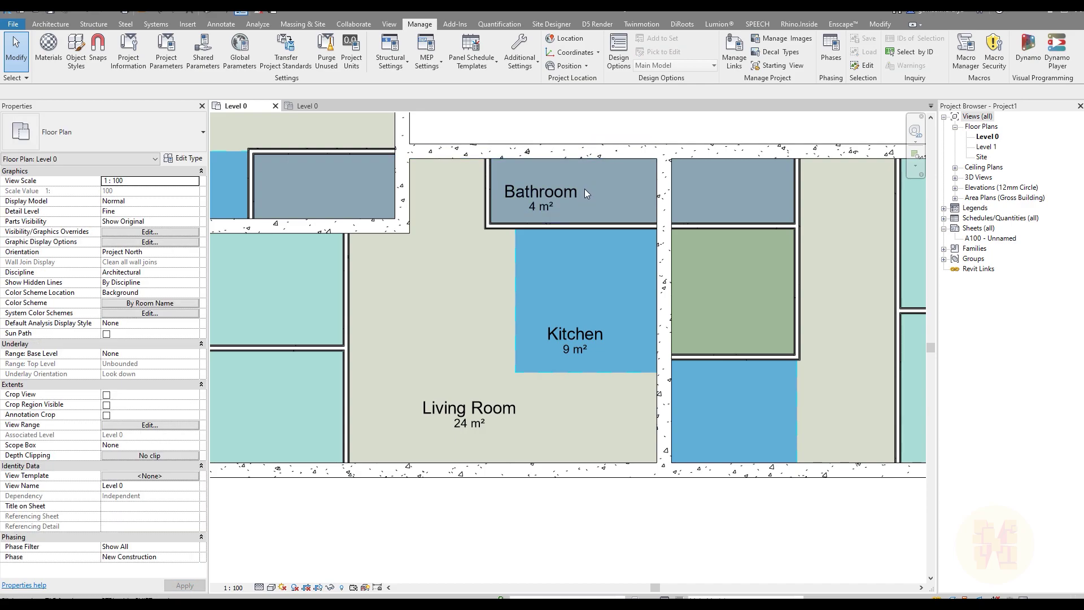
click(560, 194)
click(121, 231)
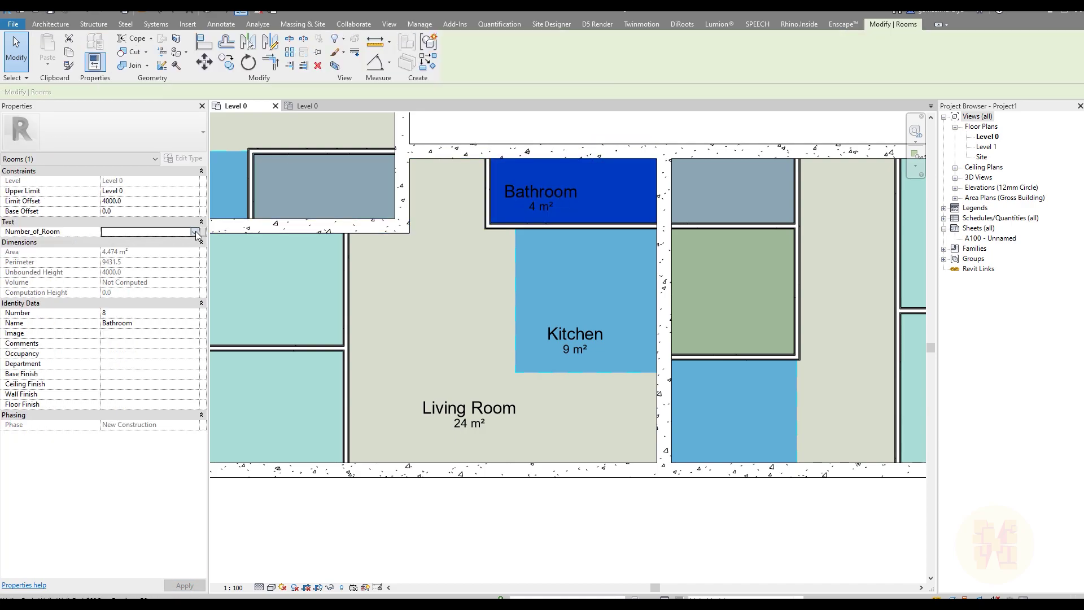
click(113, 243)
key(Escape)
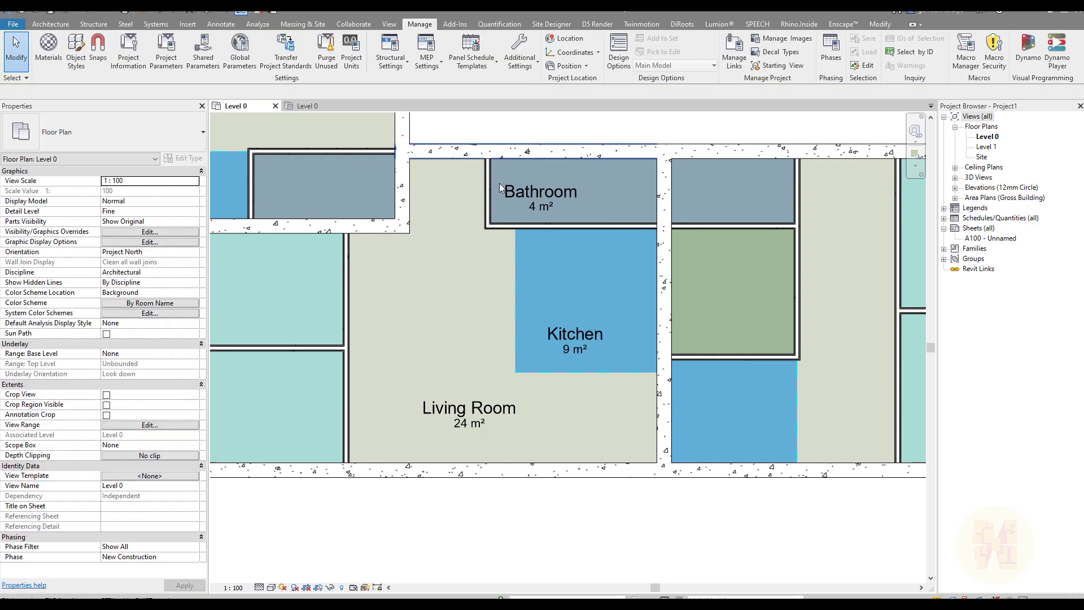
Step: Duplicate the By Room Name color scheme of the Level 0 floor plan under the name By Room Number of room
scroll(560, 344, down, 2)
middle_drag(578, 286, 530, 377)
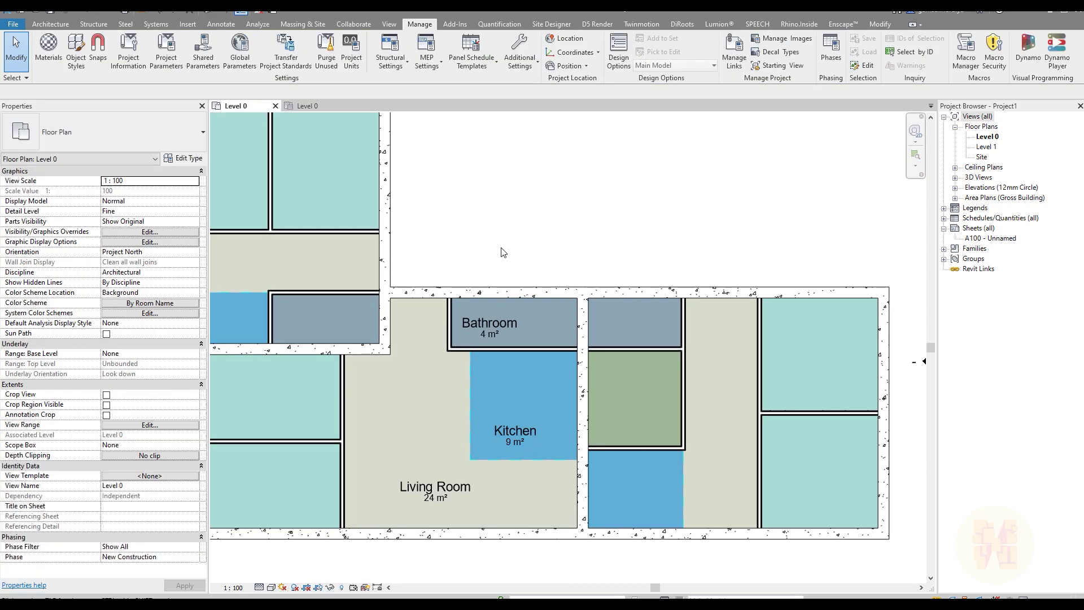
middle_drag(501, 249, 514, 224)
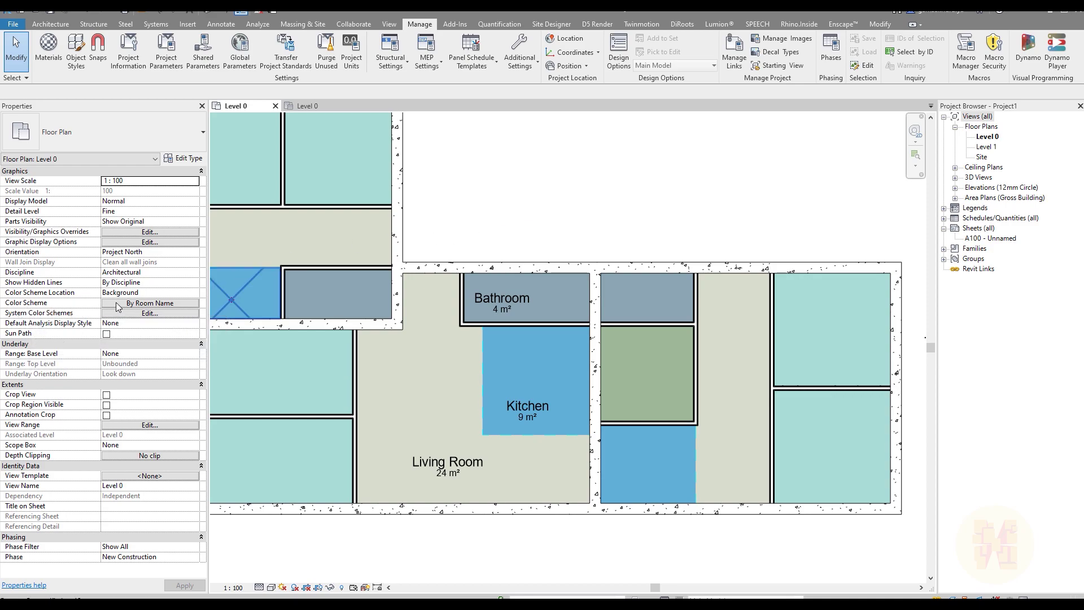
click(163, 303)
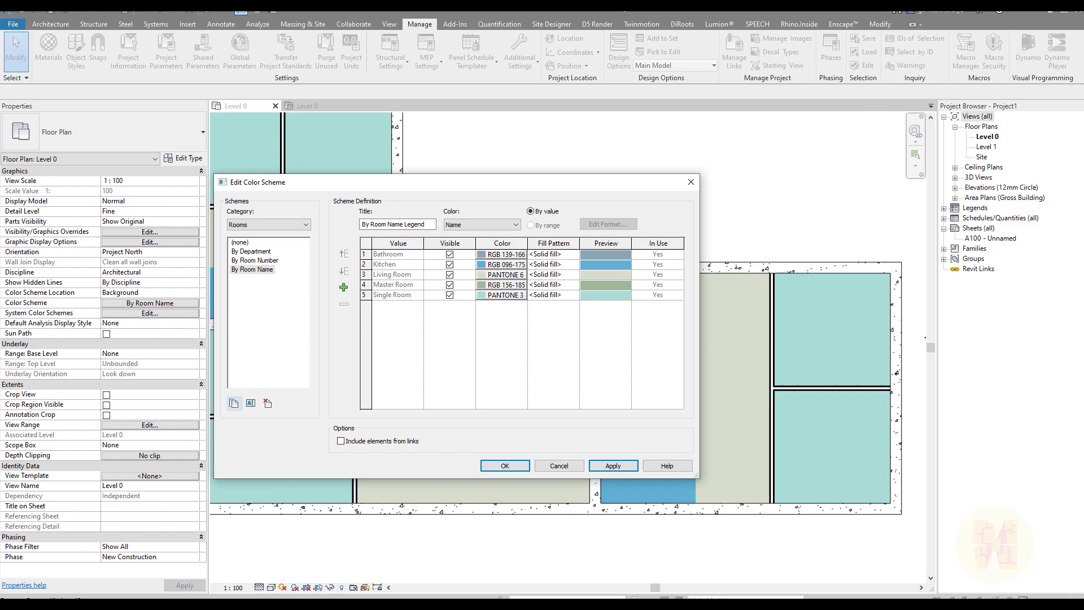
click(244, 273)
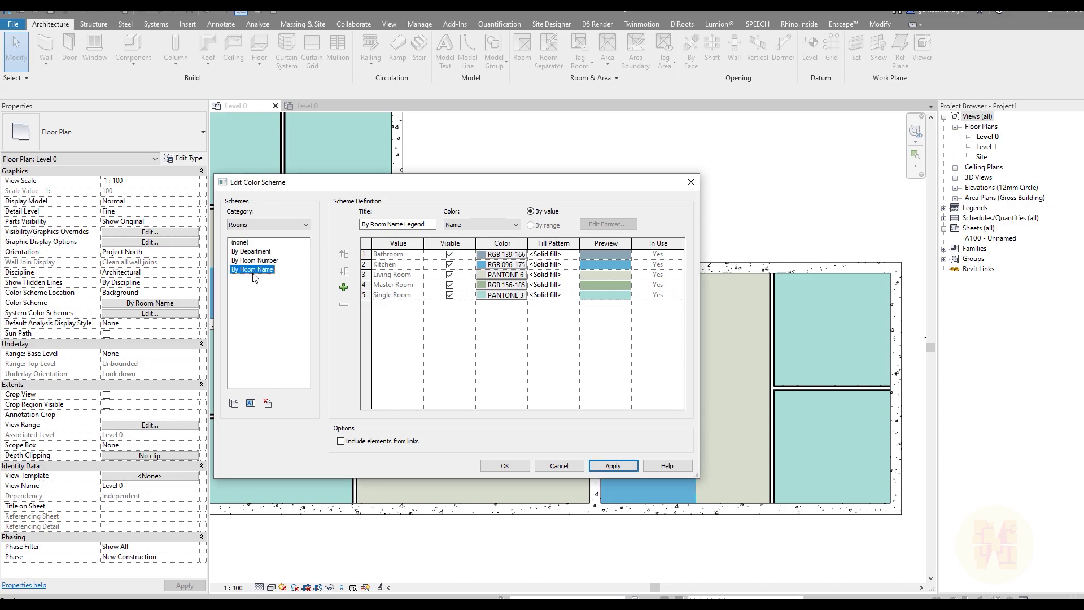
click(234, 403)
drag(800, 330, 780, 341)
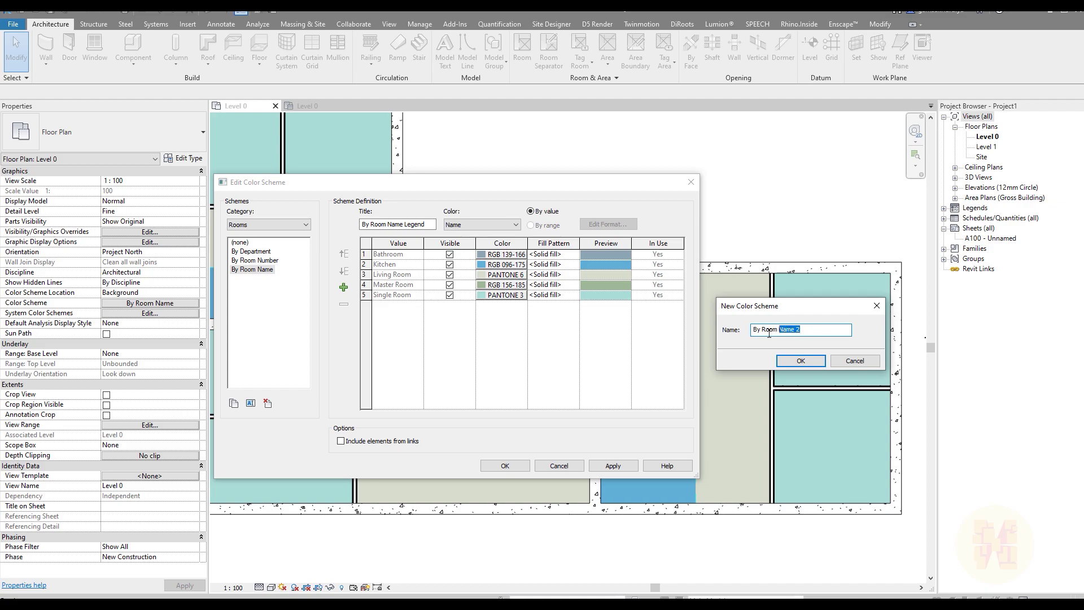
text(N)
click(813, 361)
click(270, 279)
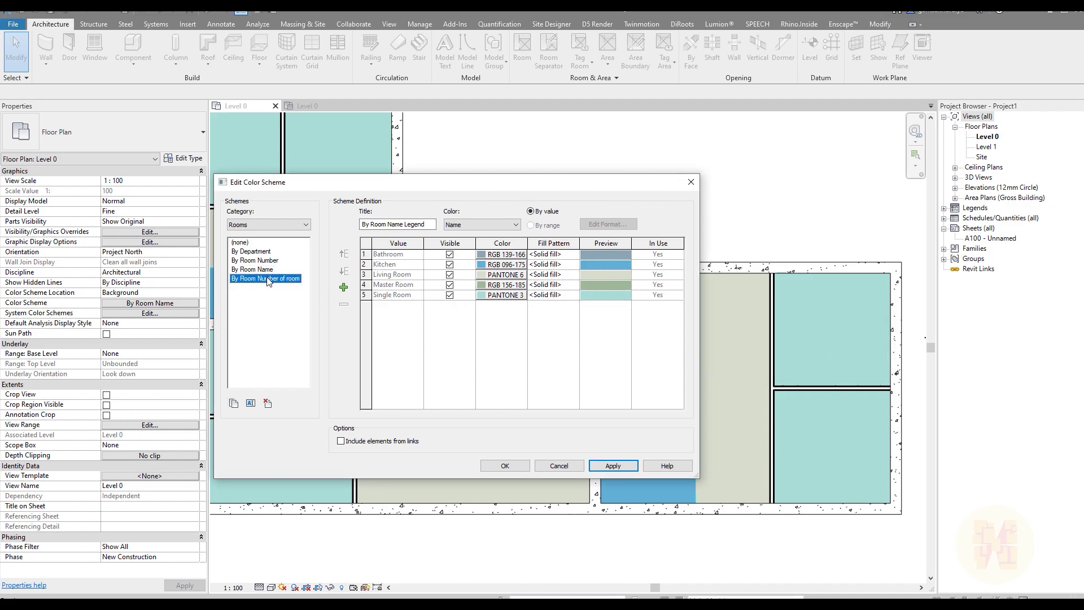
Step: Color the By Room Number of room scheme by the Number_of_Room parameter and apply it to the floor plan
click(459, 223)
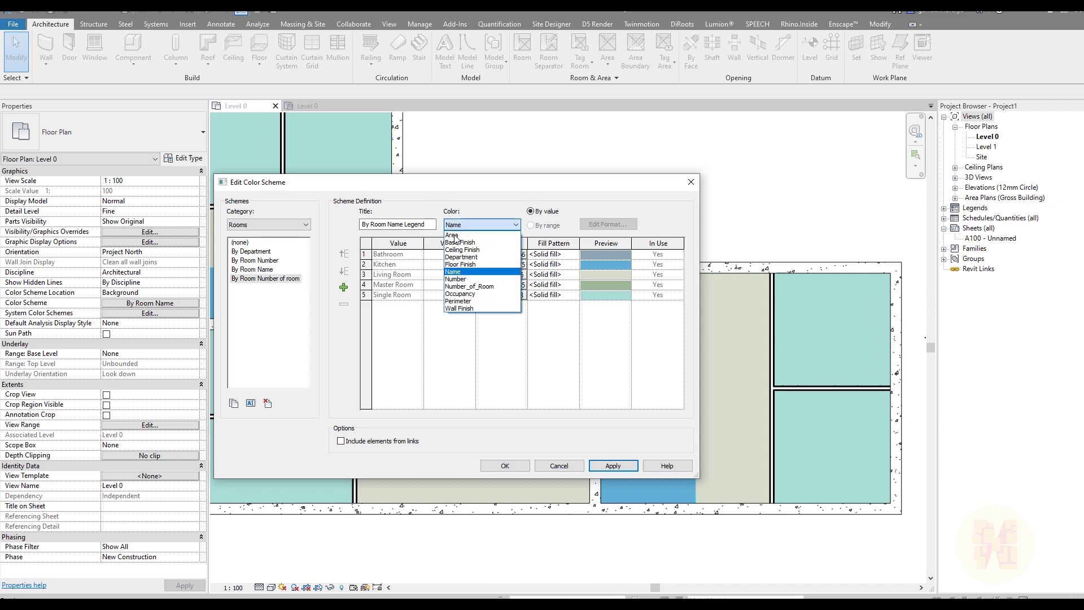
click(456, 287)
click(459, 312)
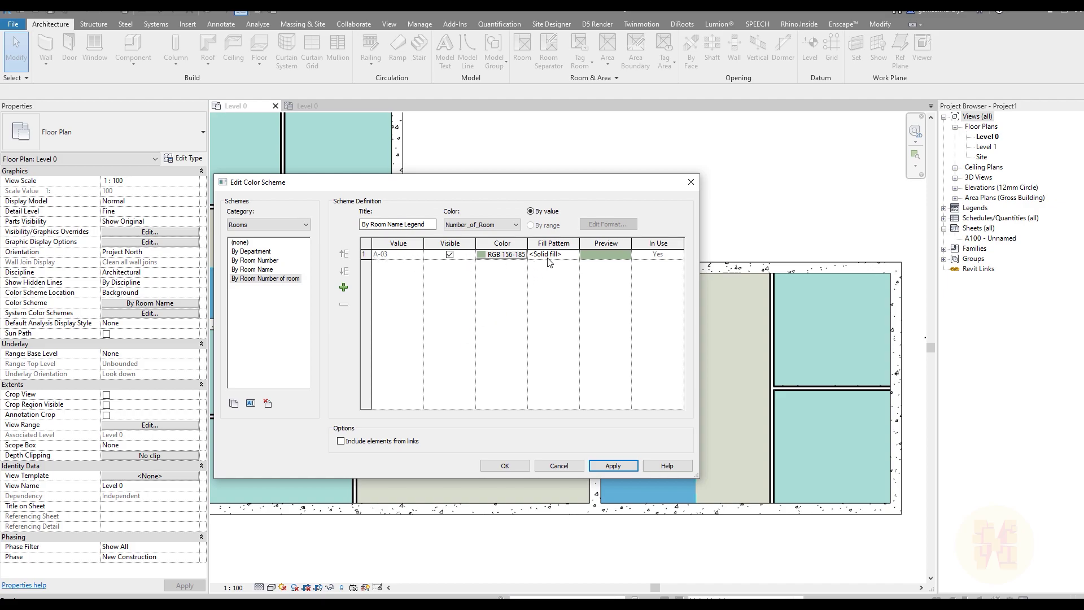
click(515, 463)
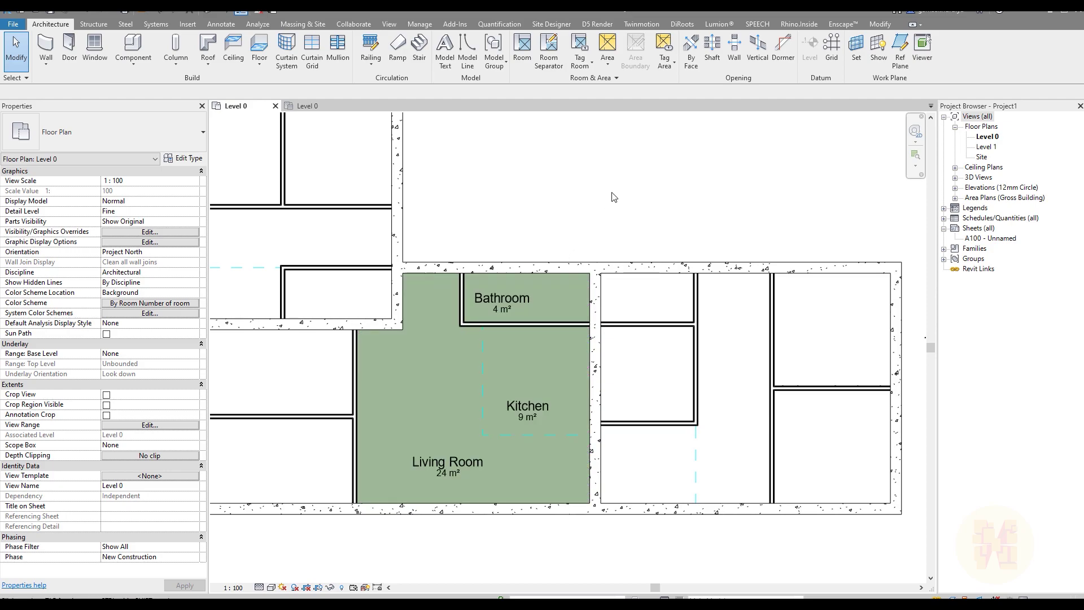
Step: Set the Number_of_Room parameter to A-02 for the Master Room in the apartment beside the tagged rooms
middle_drag(653, 192, 495, 166)
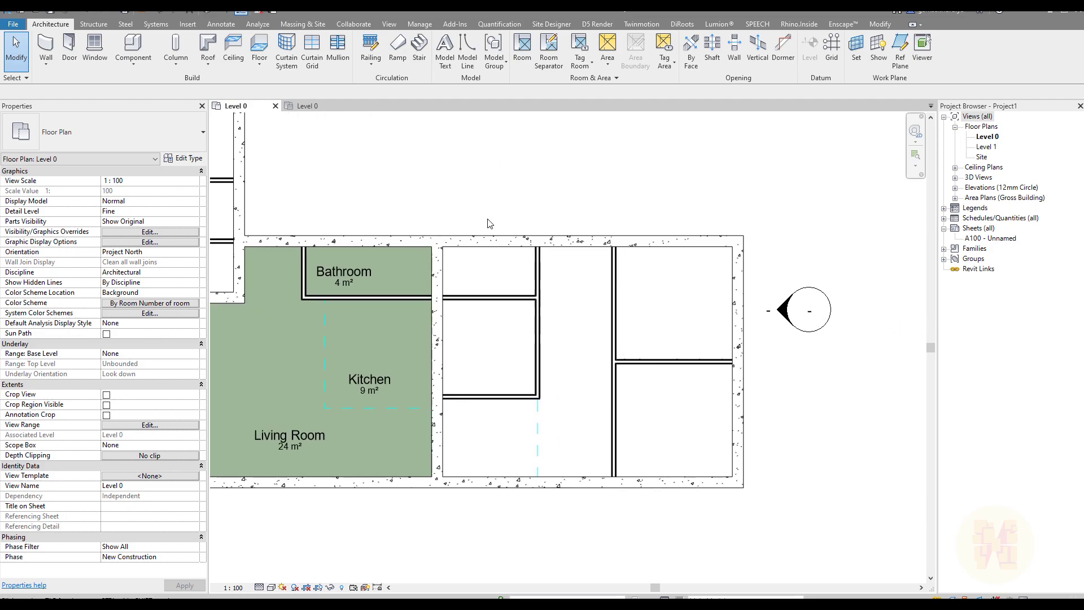
click(495, 340)
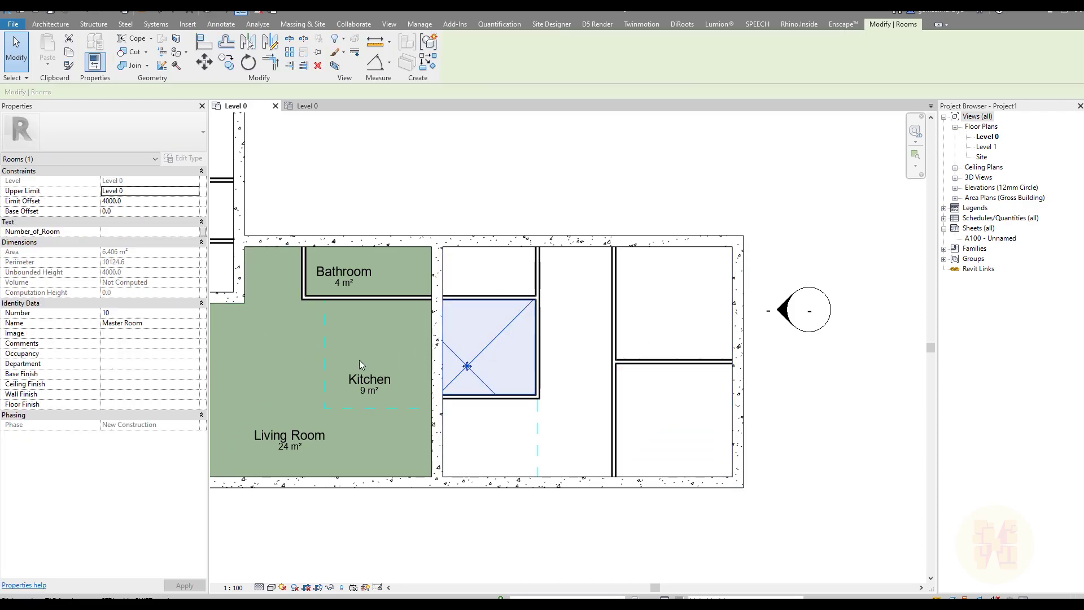
click(192, 232)
text(A-02)
key(Return)
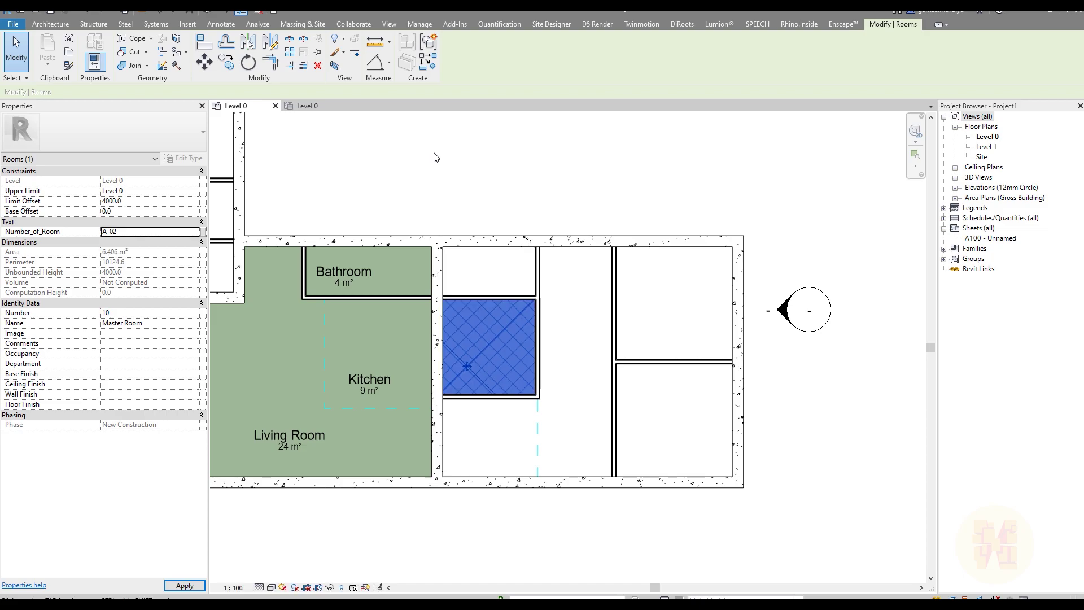
Step: Assign A-02 as Number_of_Room to the five other rooms of the Master Room's apartment together
click(472, 271)
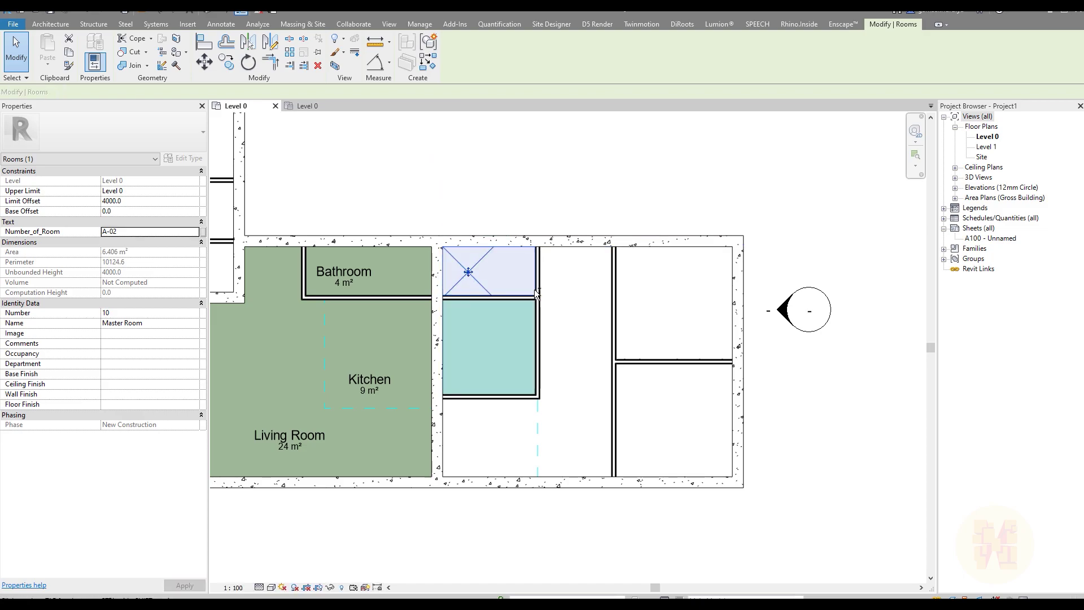
ctrl+click(558, 370)
ctrl+click(693, 289)
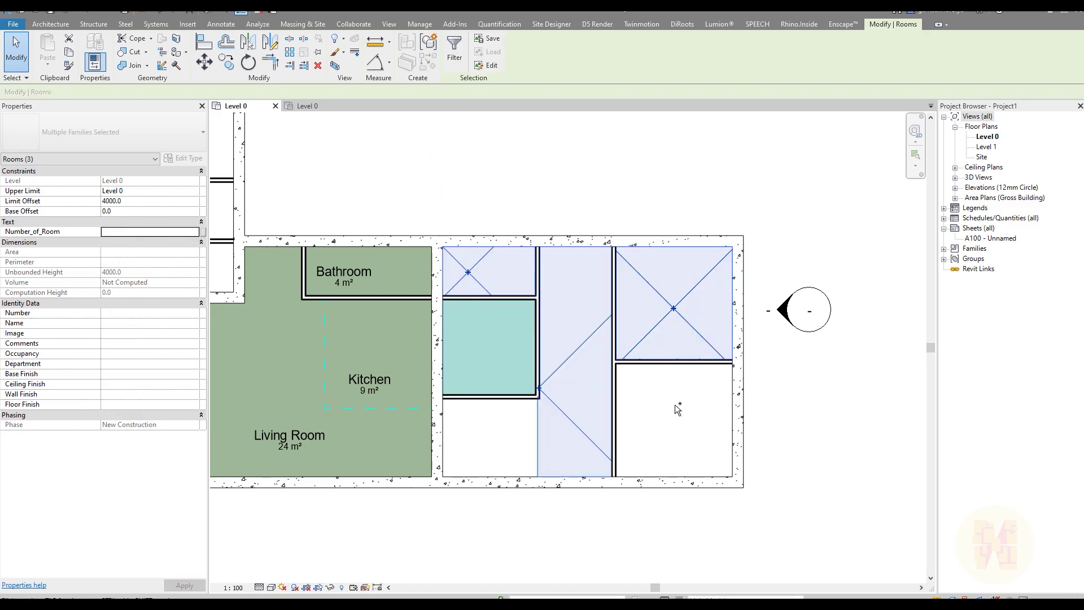
ctrl+click(663, 431)
ctrl+click(499, 429)
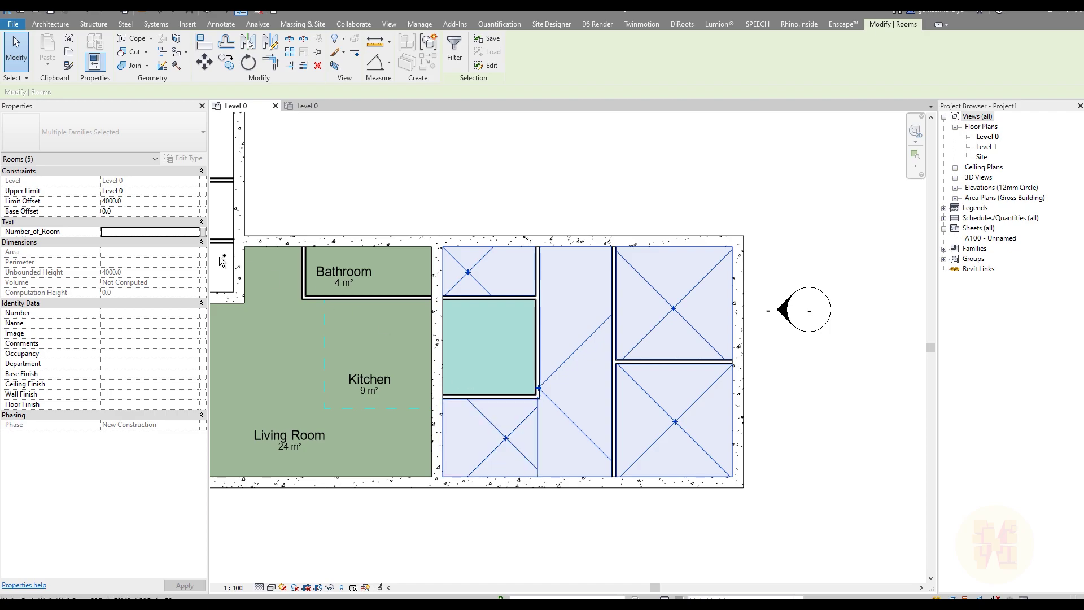
click(197, 232)
text(A-02)
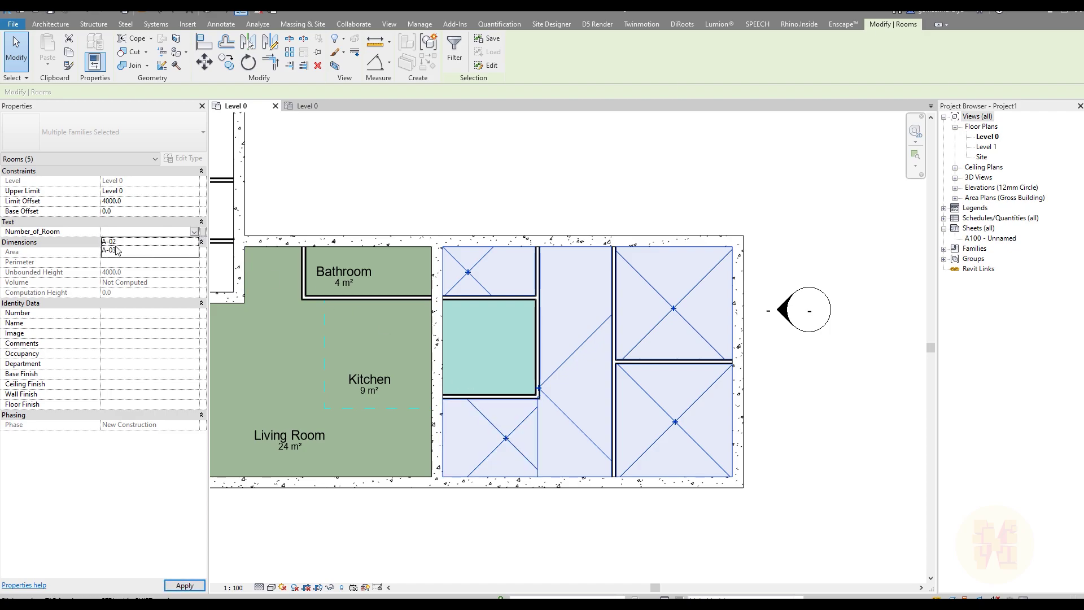
key(Return)
click(437, 195)
scroll(520, 226, down, 1)
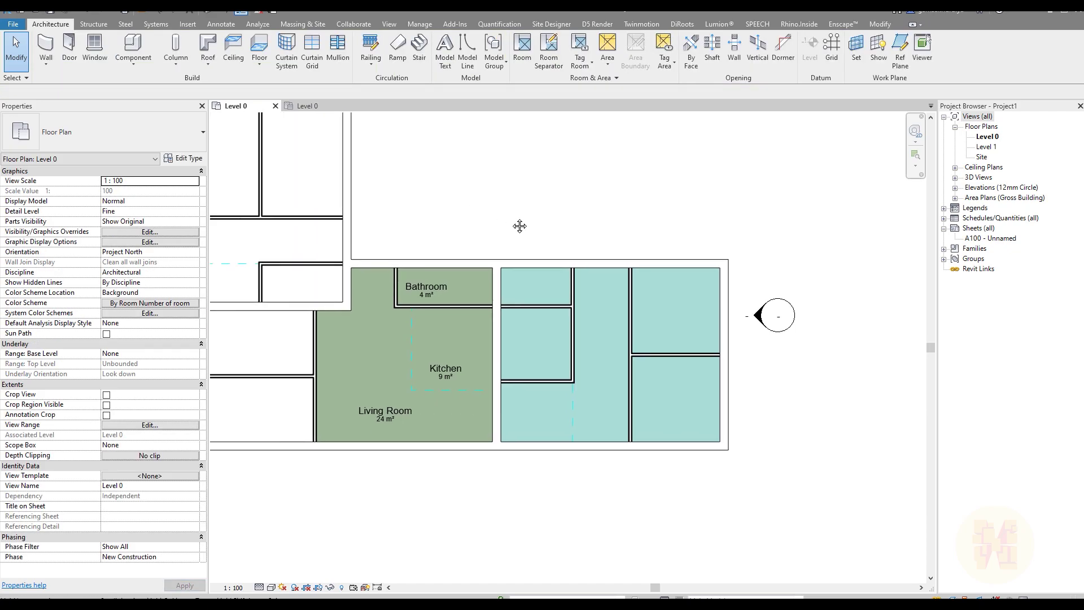
scroll(480, 360, up, 1)
middle_drag(401, 336, 491, 338)
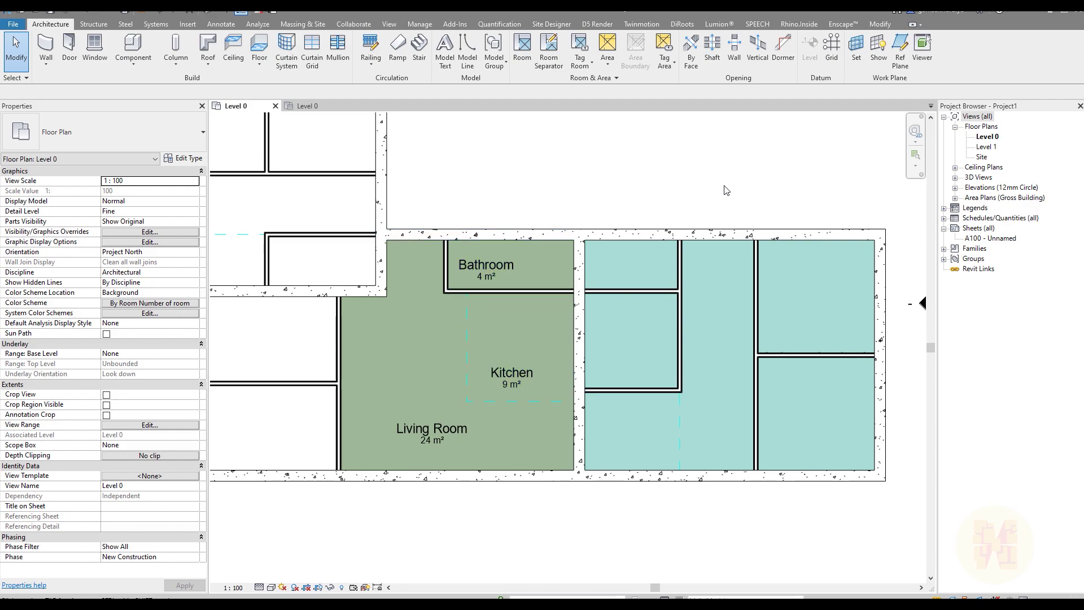
Step: Duplicate the Level 0 floor plan view
click(988, 137)
right_click(989, 139)
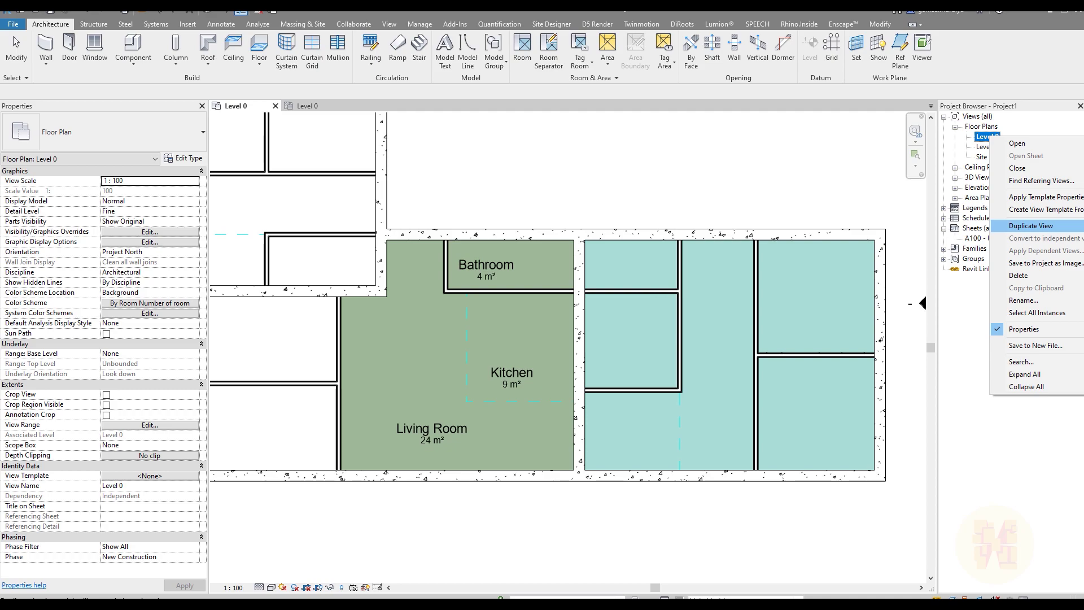
click(1031, 226)
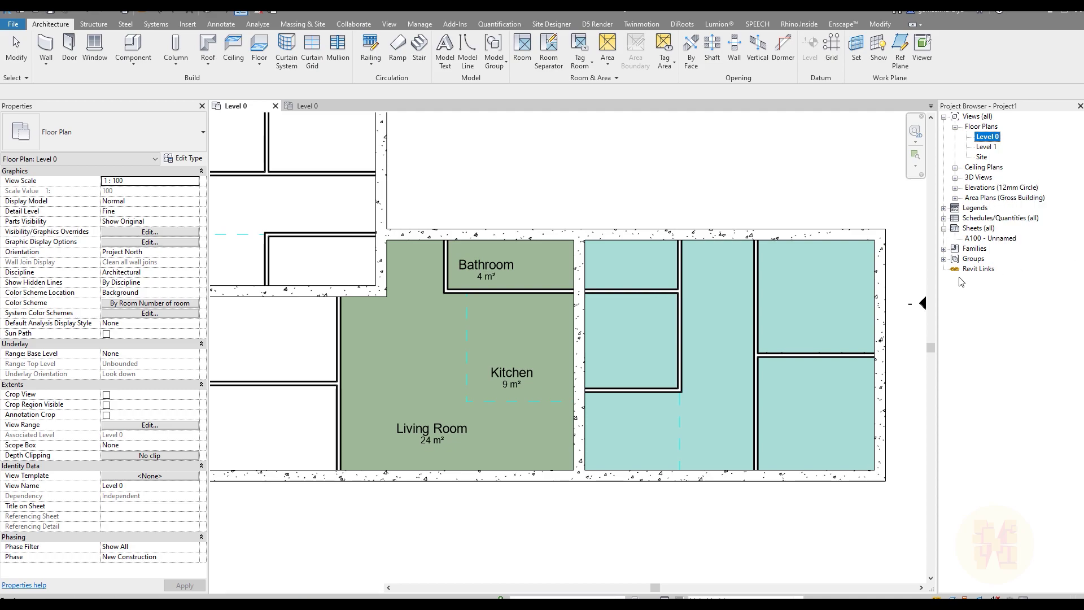
Step: Apply the By Room Name color scheme to the Level 0 Copy 1 floor plan and fit the plan in view
click(150, 303)
click(252, 269)
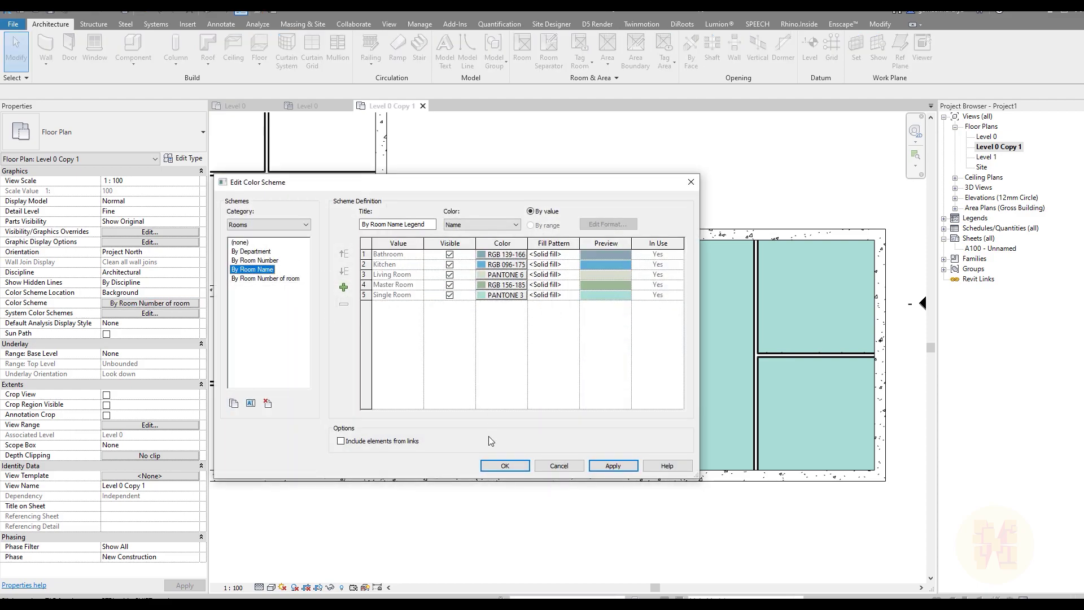
click(505, 465)
key(z)
key(f)
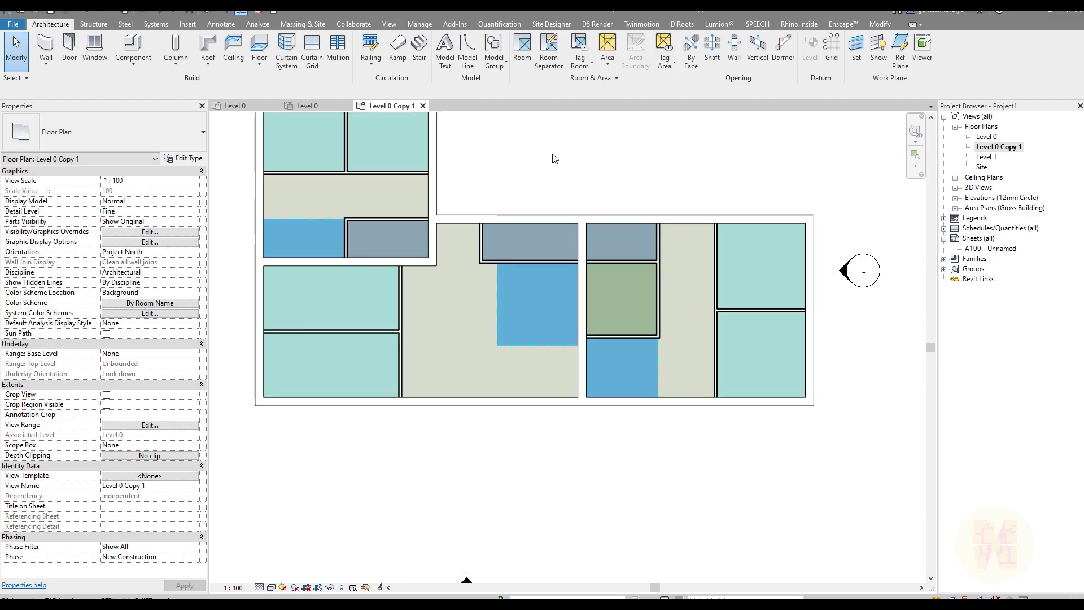
Step: Close the Level 0 area plan view and show the whole Level 0 floor plan
click(319, 109)
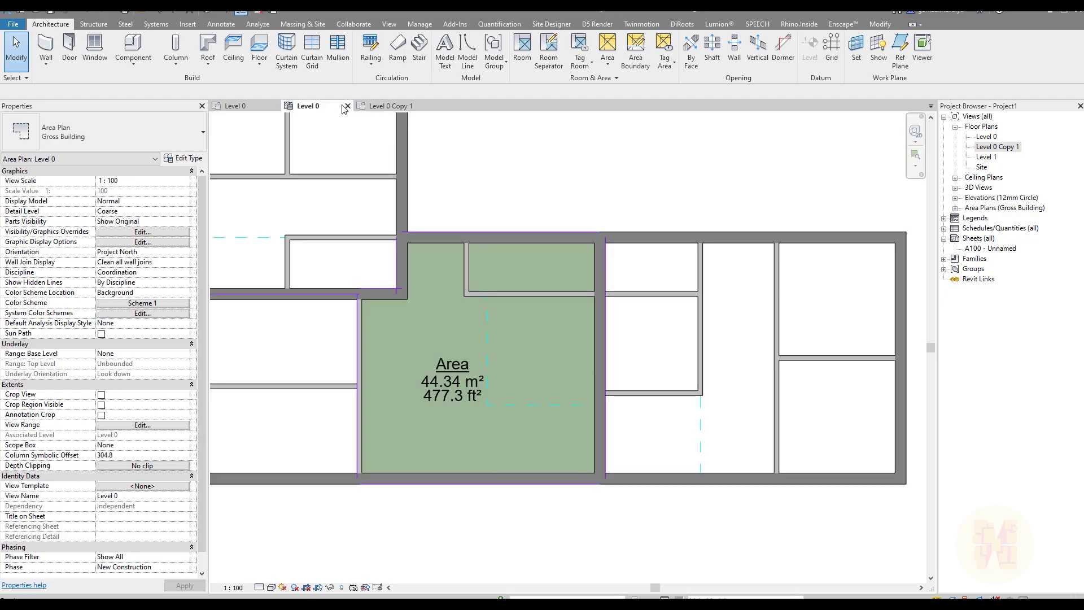
click(347, 106)
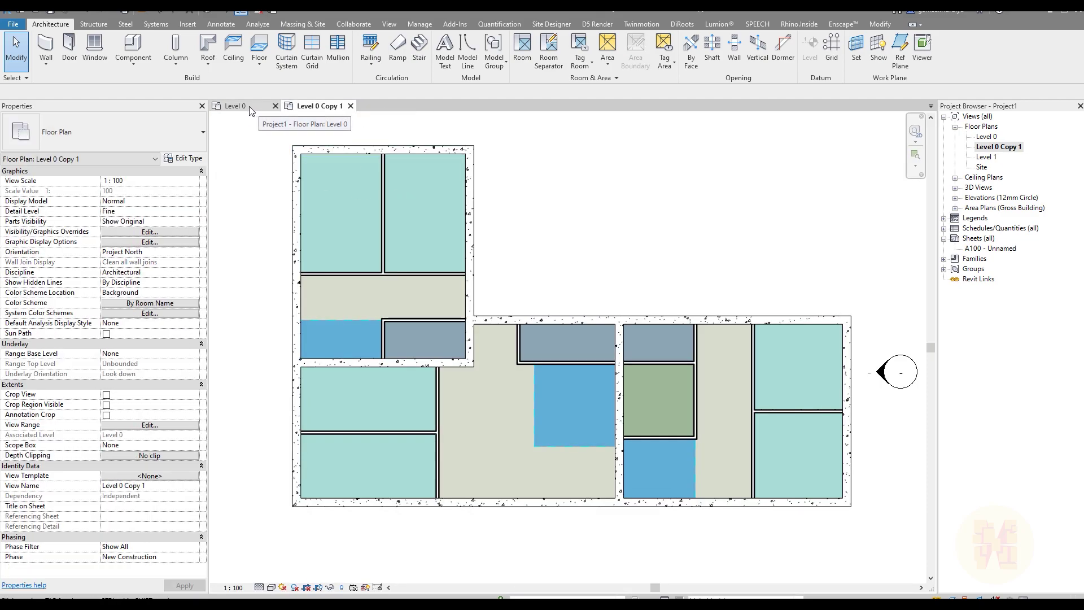
click(251, 109)
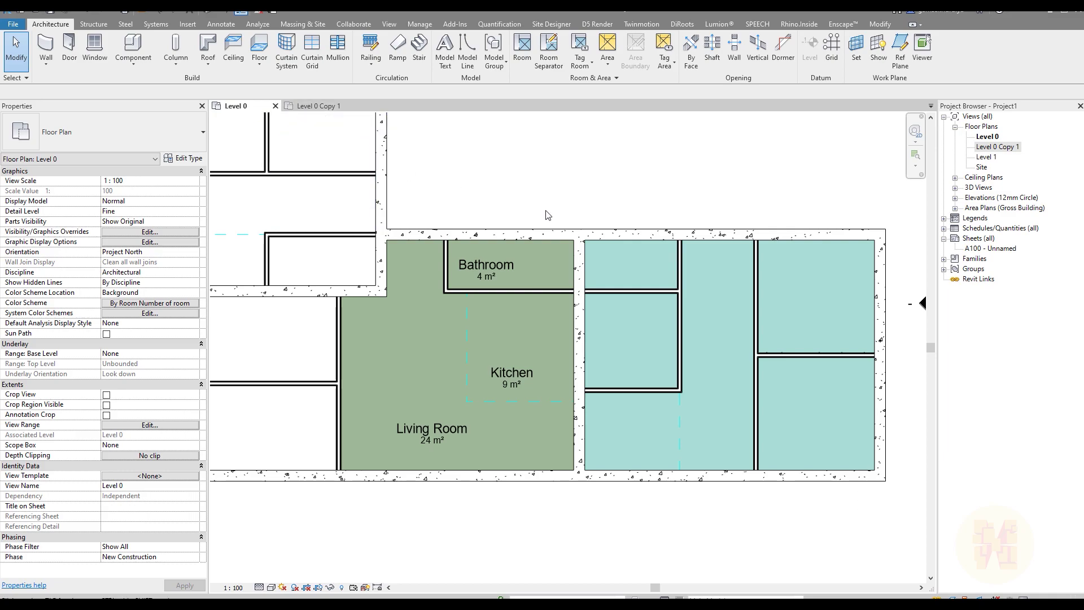
key(z)
key(f)
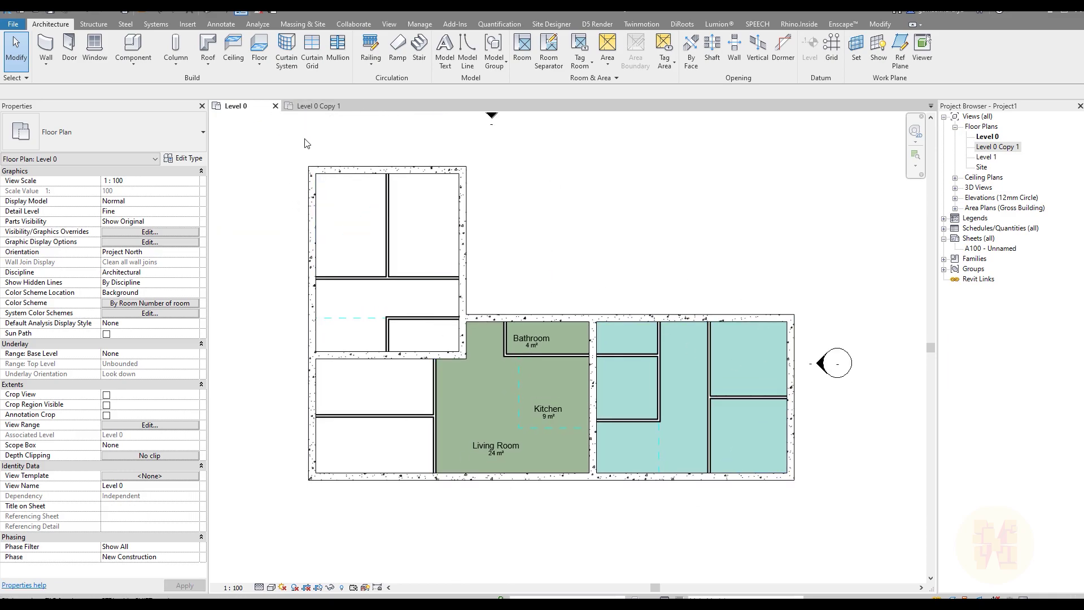
Step: Tag all untagged rooms in the Level 0 Copy 1 floor plan with the loaded room tag
click(318, 106)
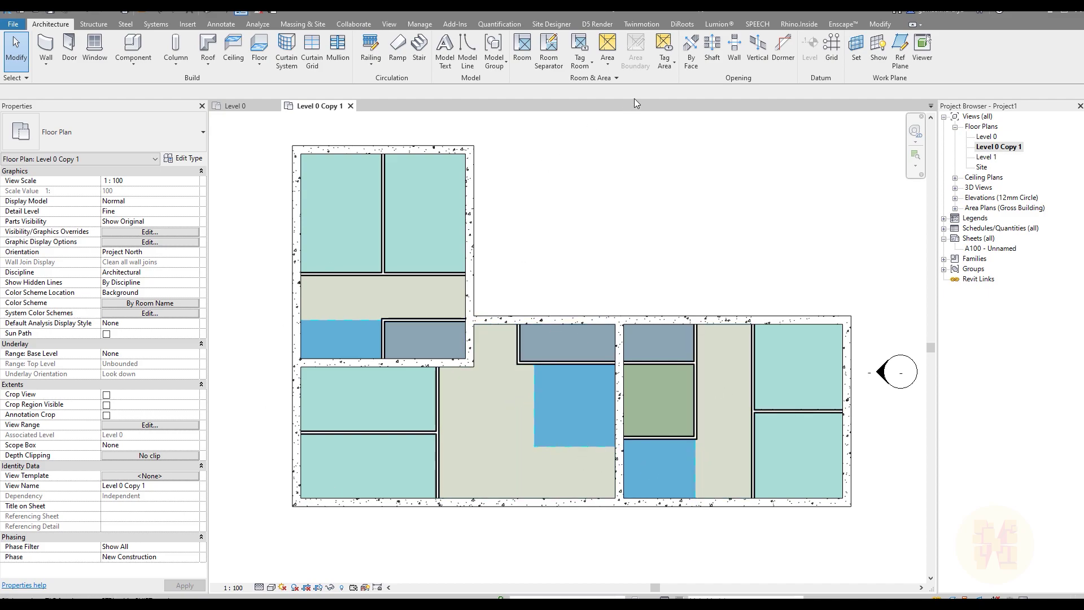
click(581, 64)
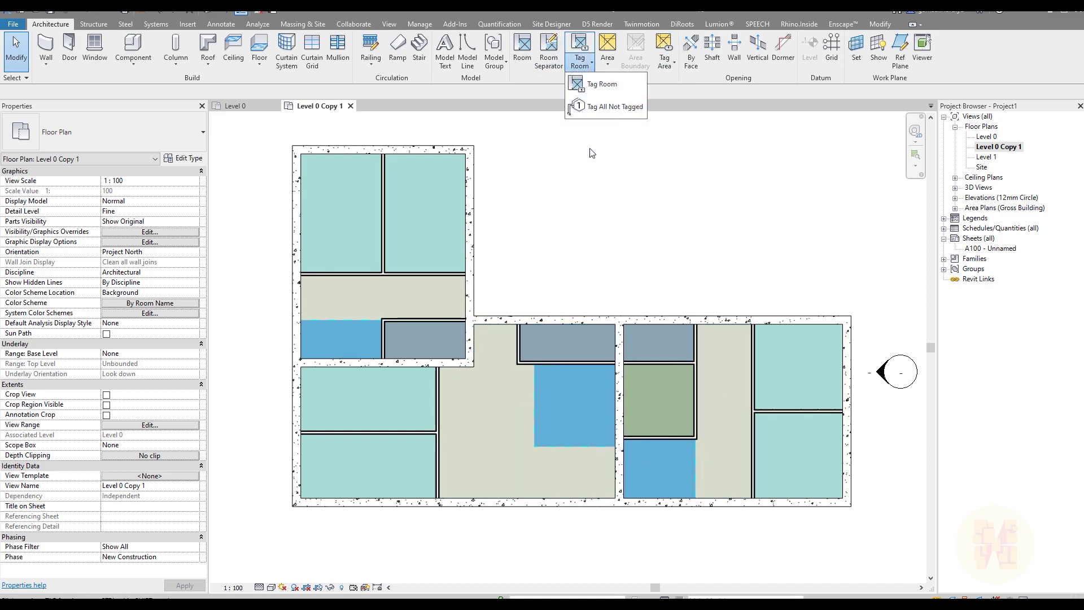
click(612, 108)
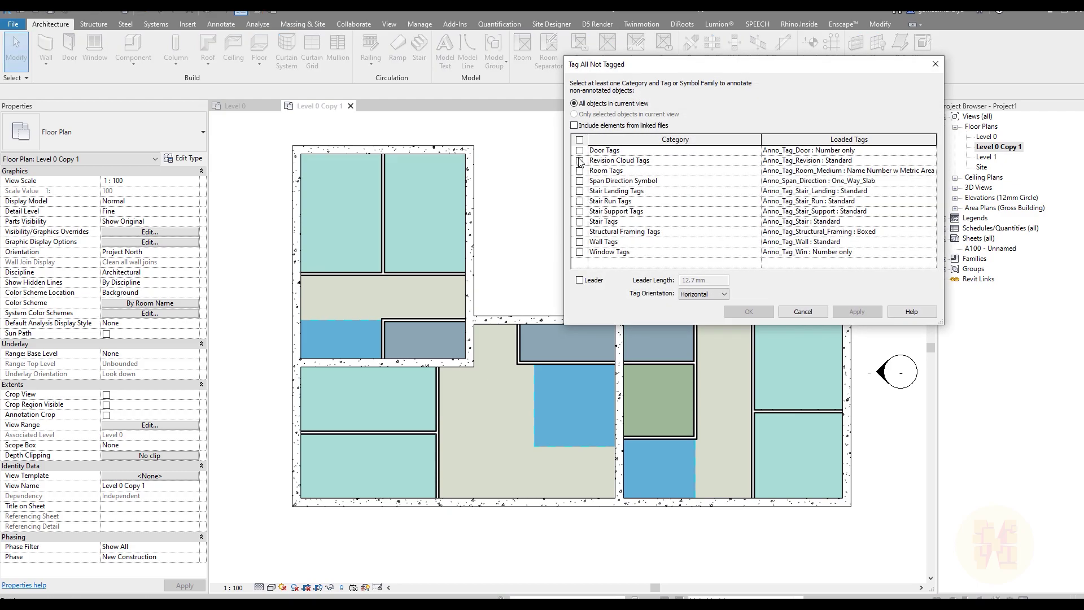
click(579, 171)
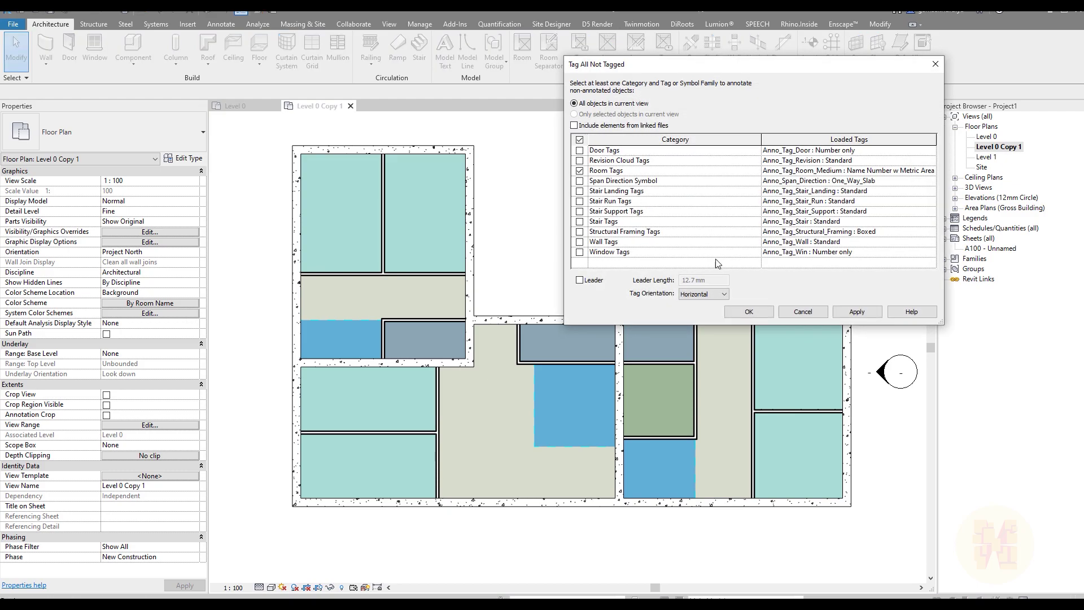
click(742, 314)
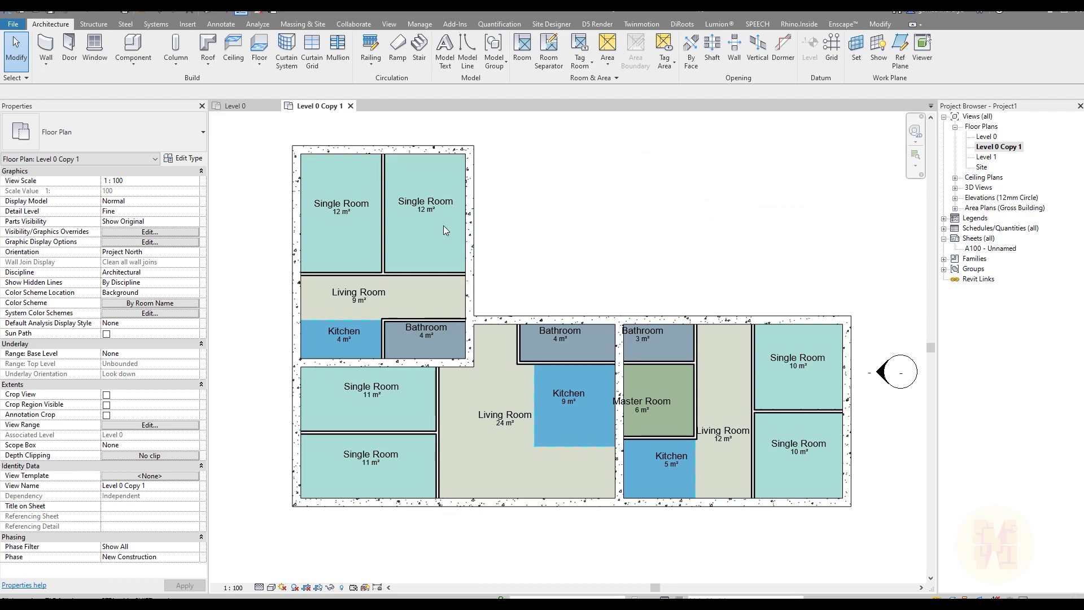
Step: Delete the Kitchen, Living Room and Bathroom tags from the original Level 0 floor plan
click(235, 106)
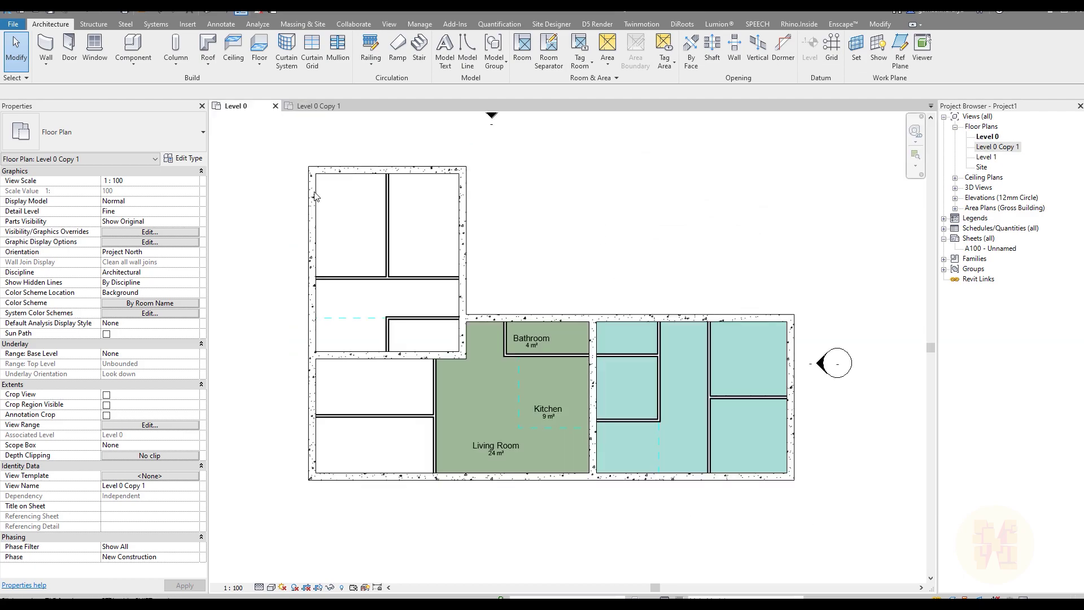
click(542, 416)
key(Delete)
click(504, 451)
key(Delete)
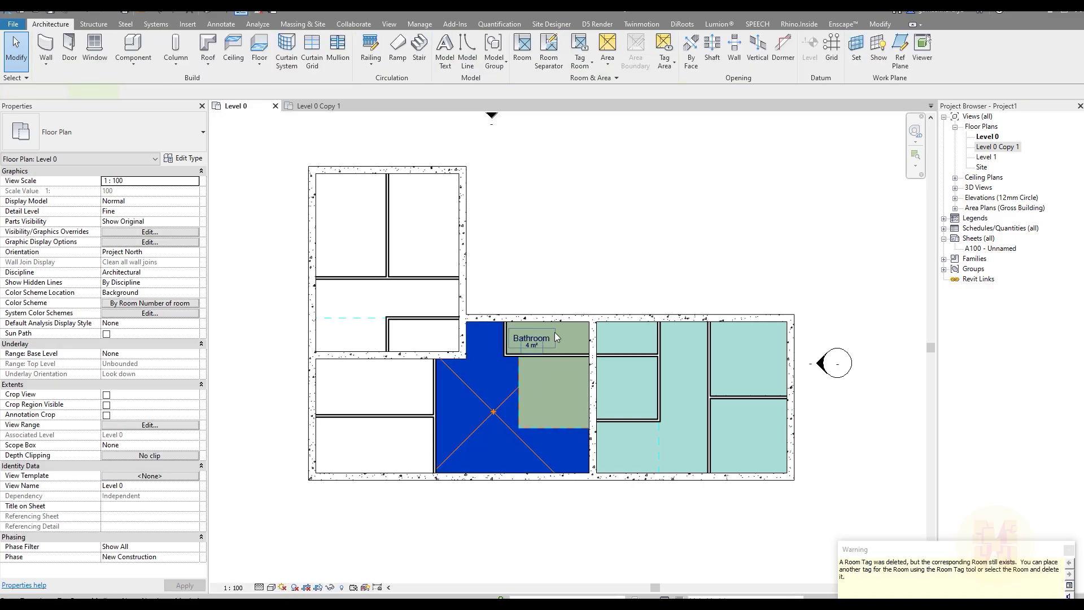
click(541, 338)
key(Delete)
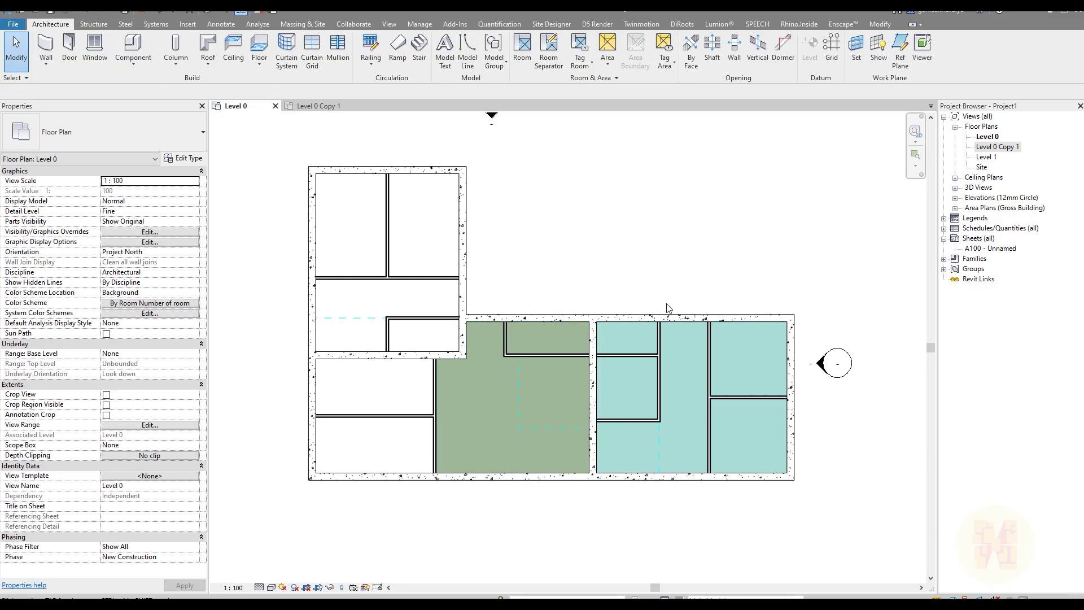
middle_drag(660, 284, 668, 278)
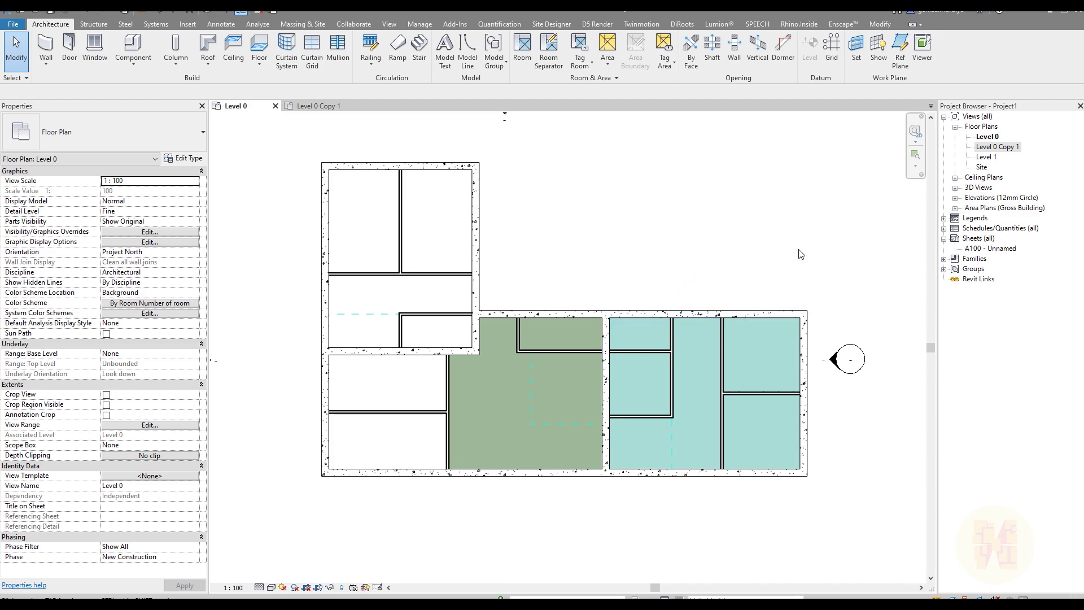
Step: Create a new schedule for the Rooms category named "Room by name"
click(975, 228)
right_click(974, 228)
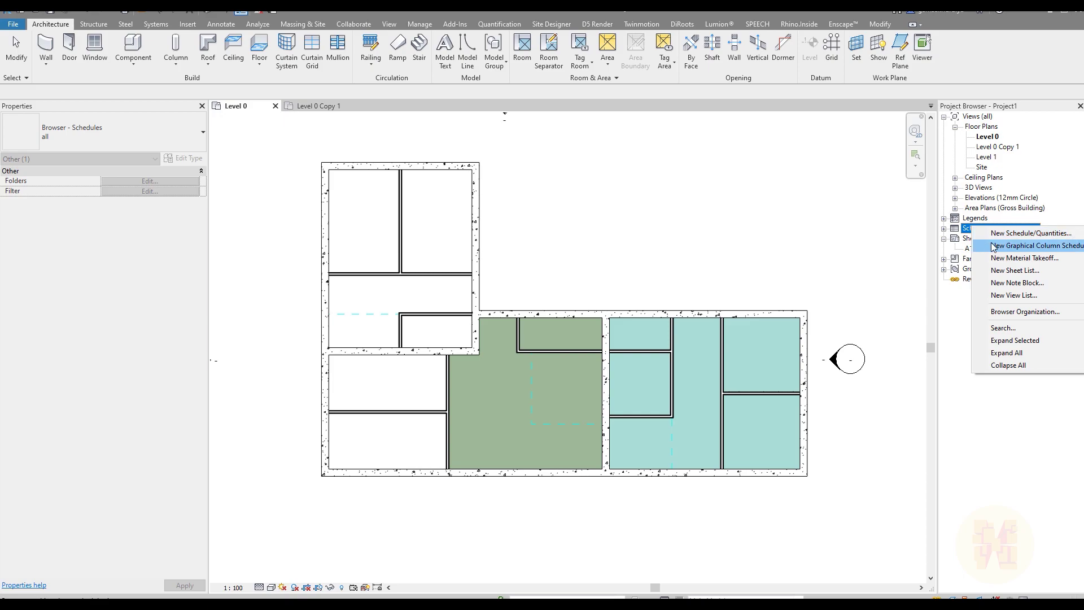
click(1055, 234)
scroll(466, 250, down, 10)
scroll(467, 250, down, 7)
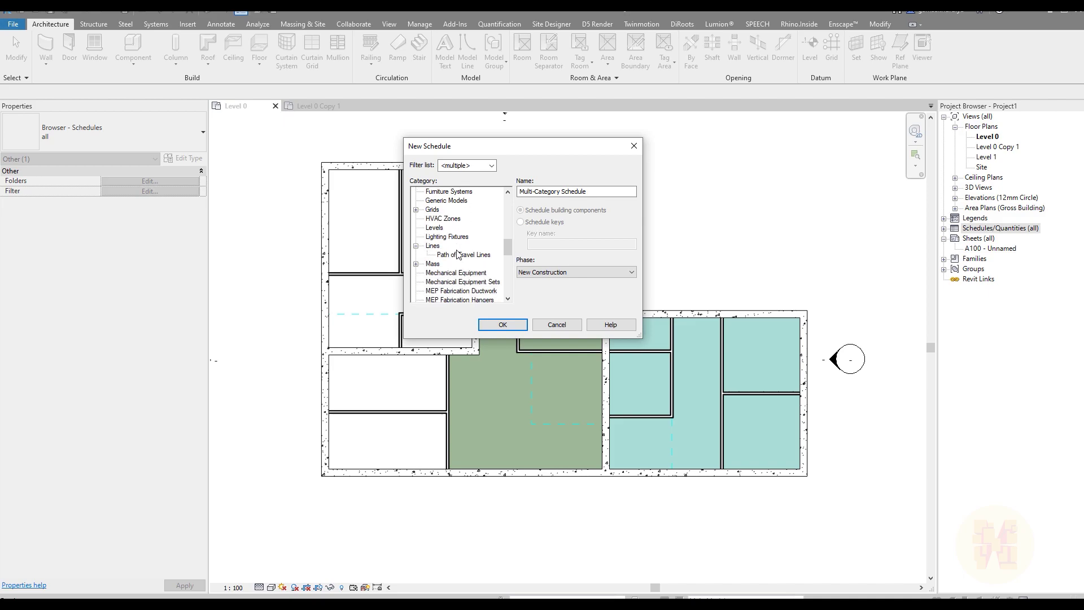
click(435, 263)
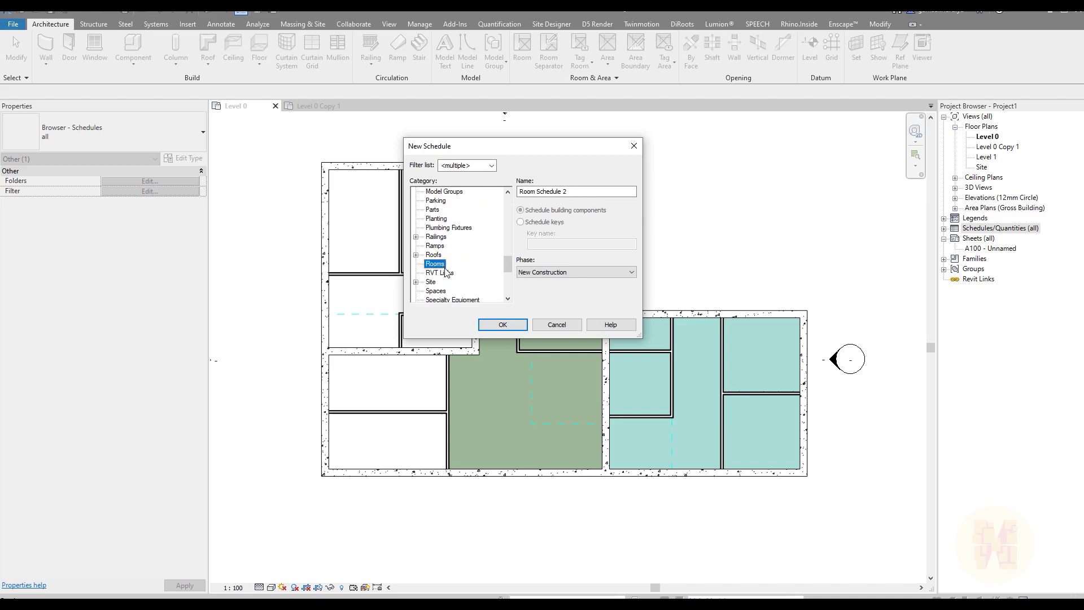
click(588, 190)
drag(588, 191, 483, 193)
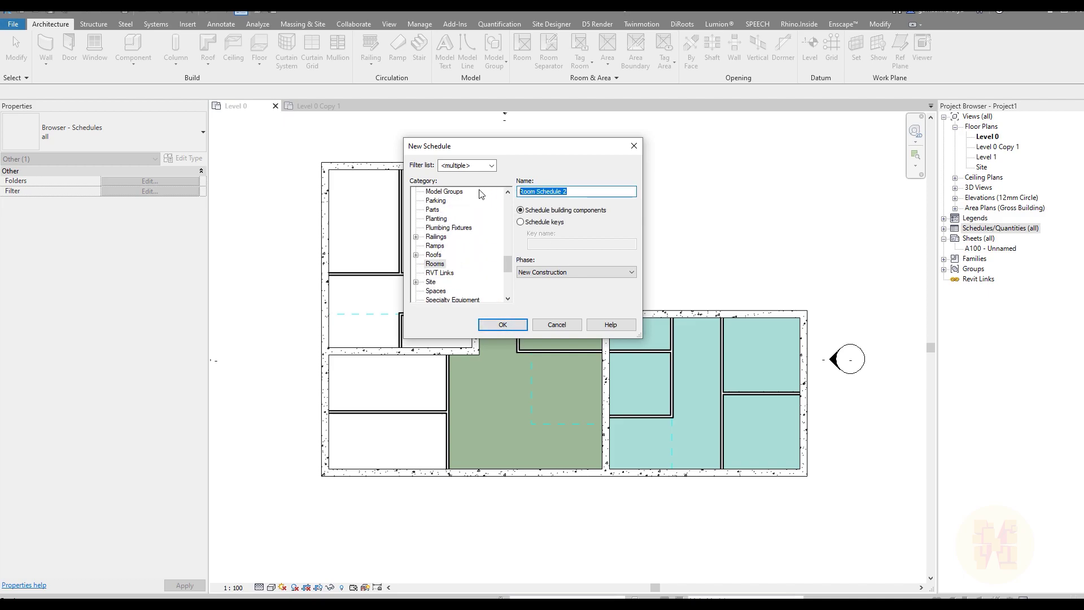
drag(527, 150, 721, 122)
text(Room by name)
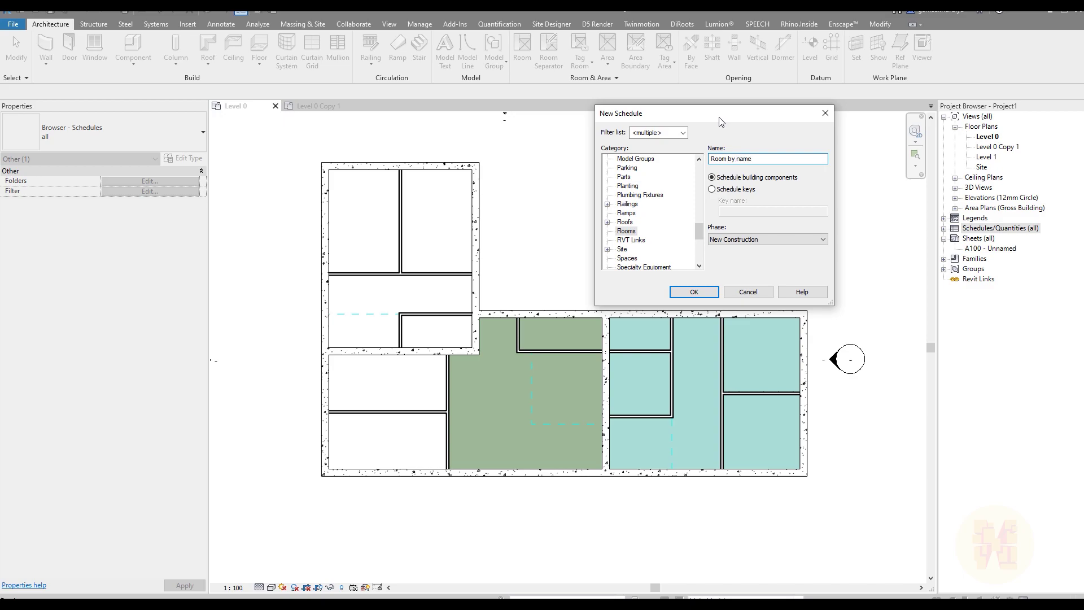
key(Return)
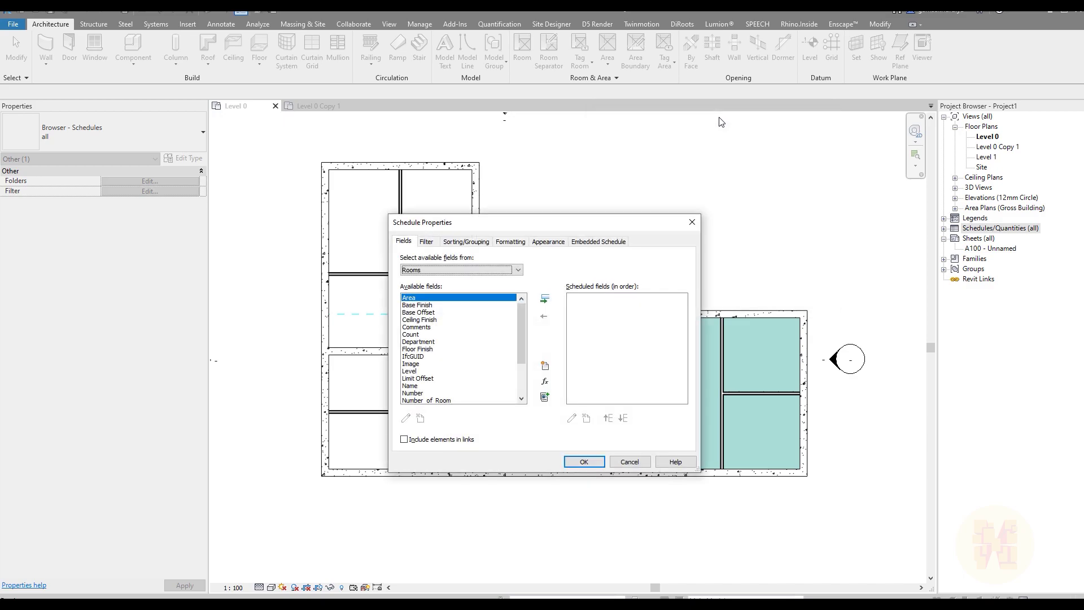
Step: Add the Area, Name and Number fields to the schedule and order them as Number, Name, Area
click(544, 299)
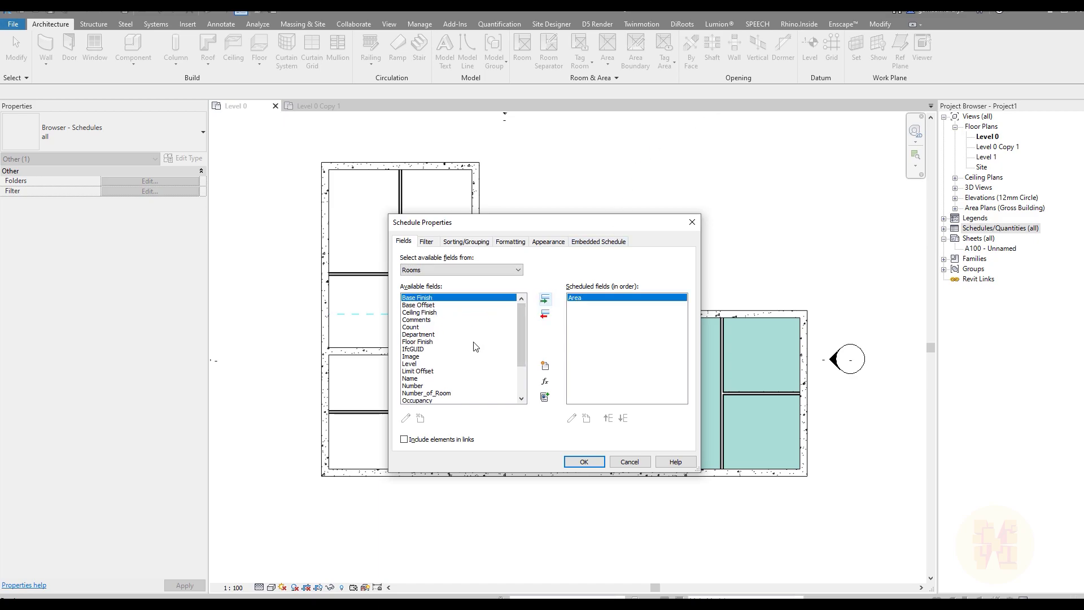
click(414, 379)
click(545, 299)
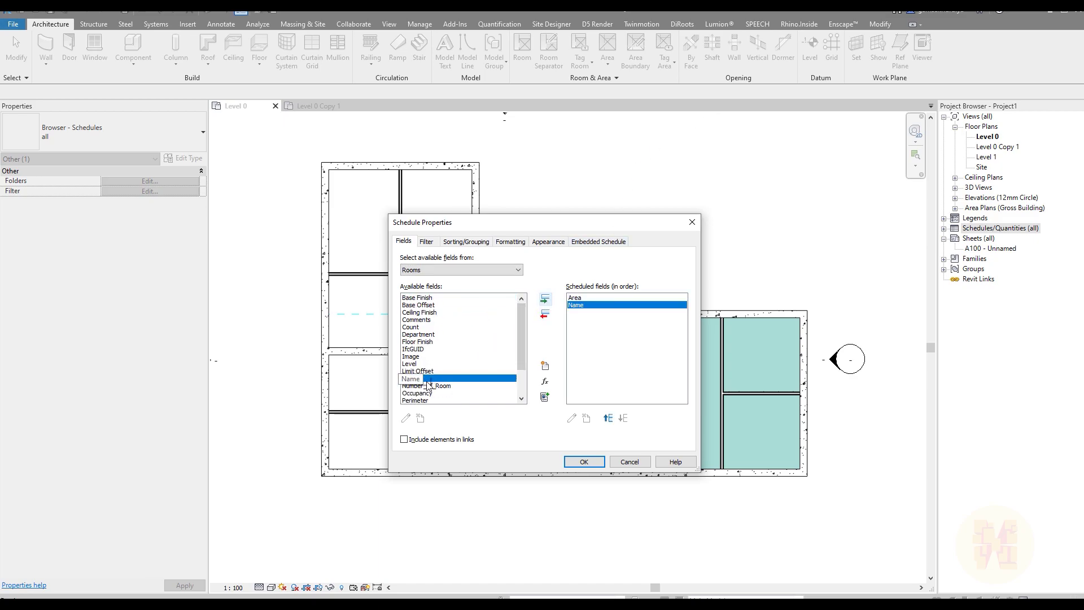
click(544, 299)
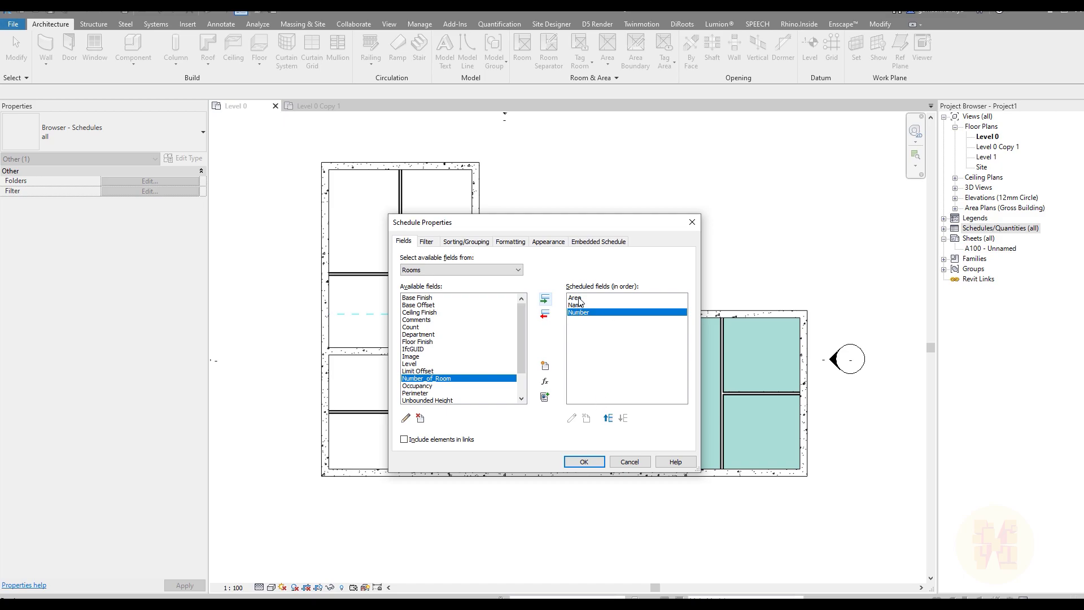
click(578, 297)
click(623, 418)
click(623, 418)
click(578, 305)
click(608, 418)
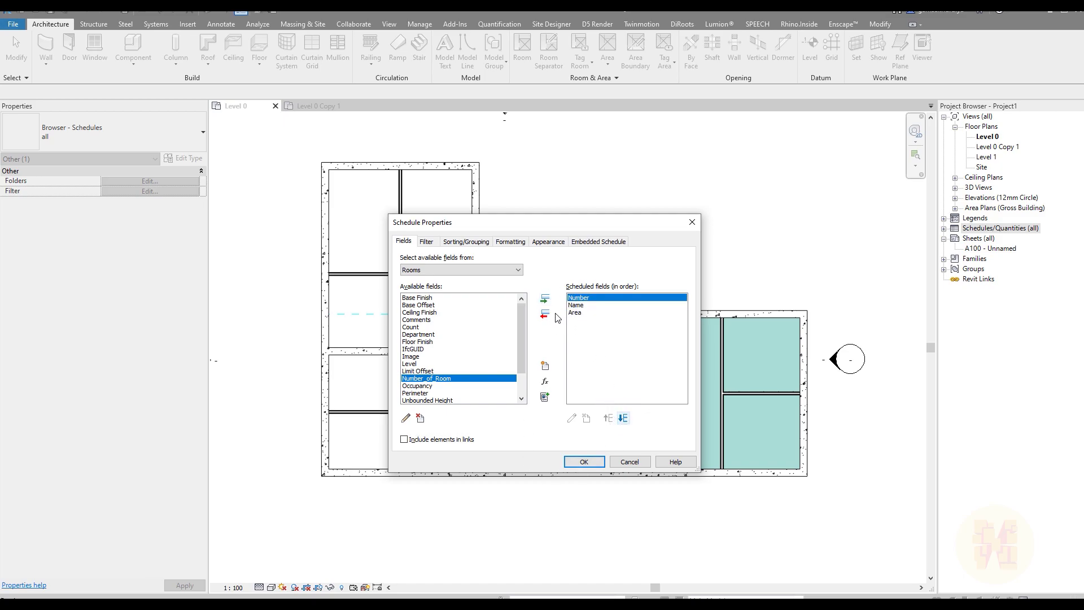
Step: Sort the Room by name schedule by Number and generate it
click(451, 242)
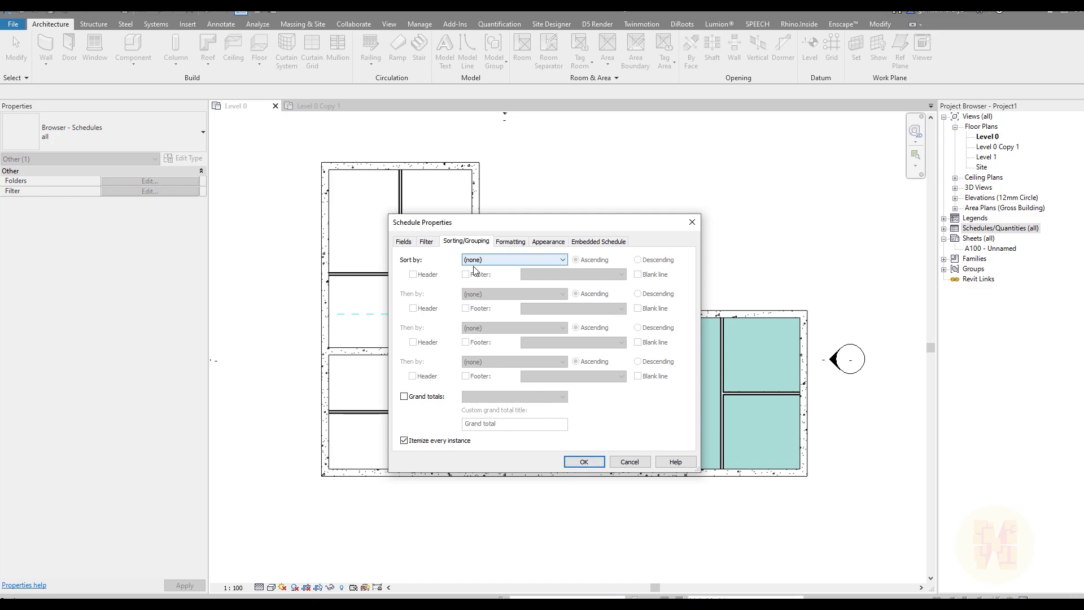
click(516, 259)
click(486, 286)
click(584, 460)
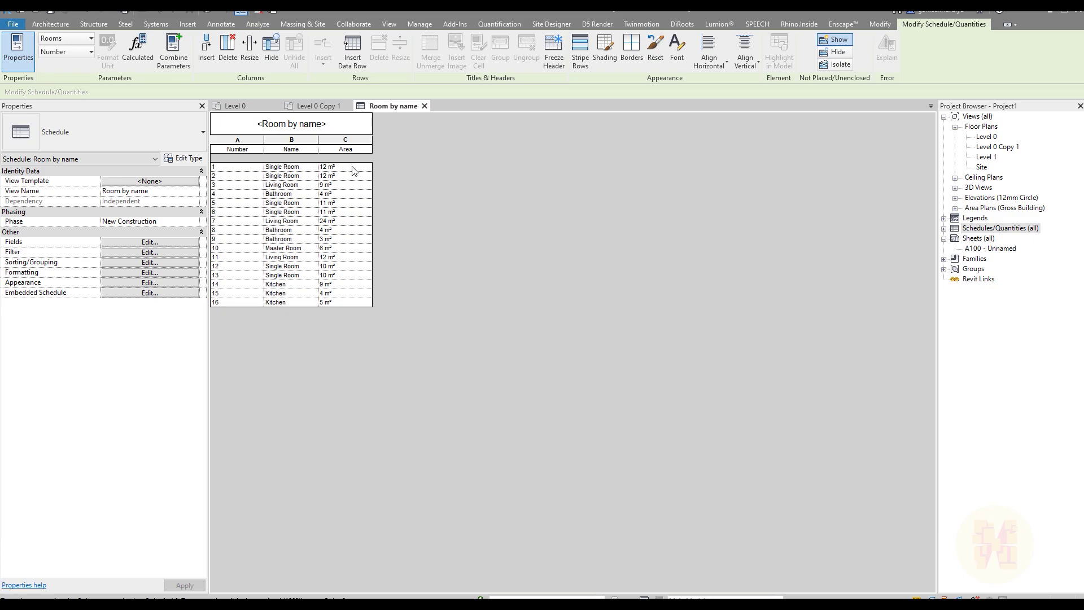
right_click(968, 228)
click(1010, 249)
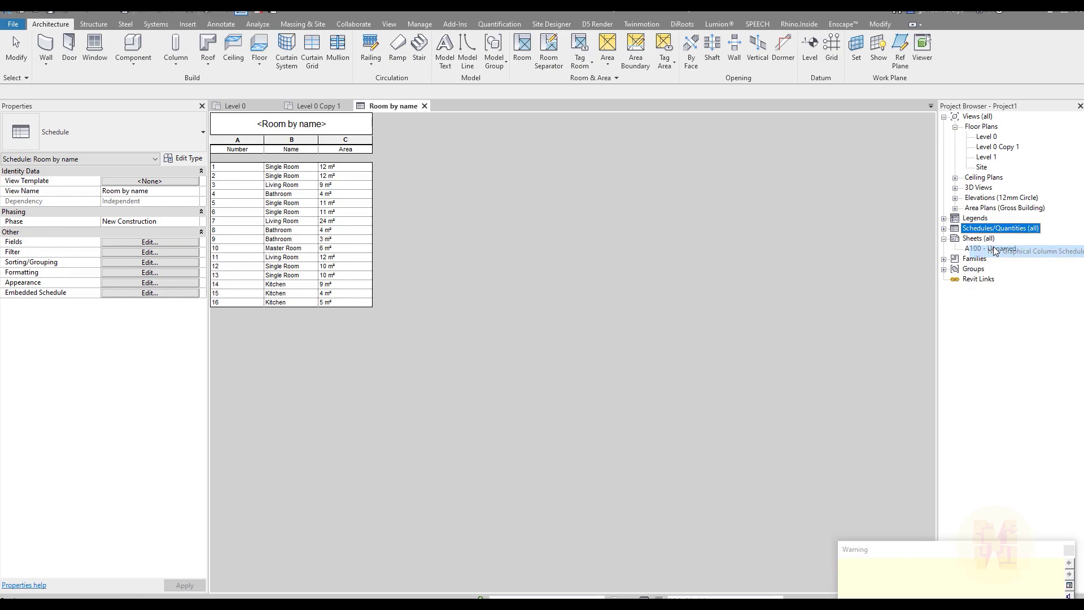
click(544, 106)
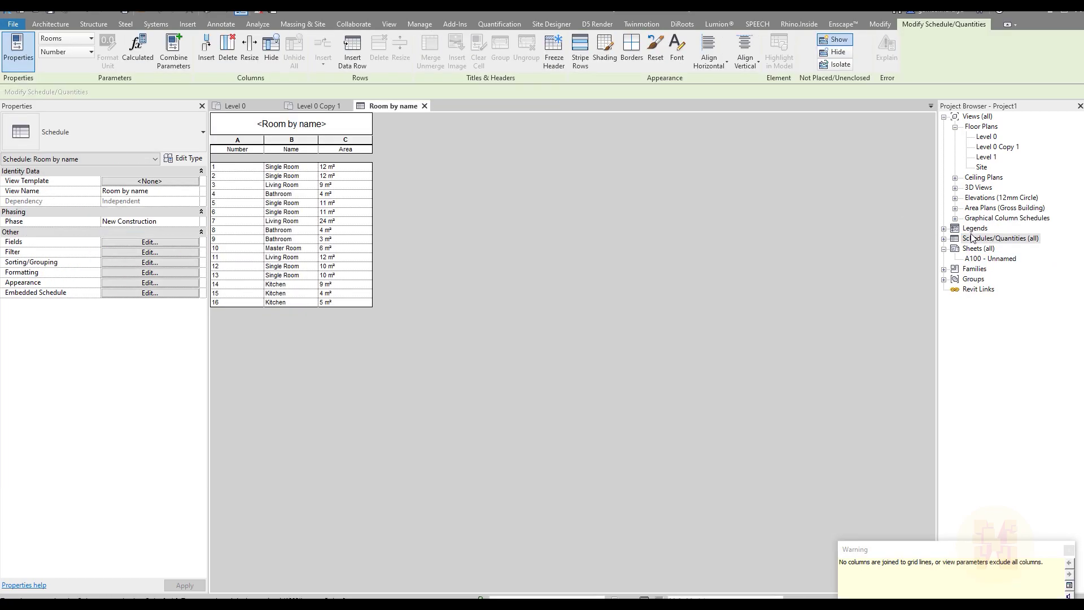
Step: Create a second schedule for the Rooms category named "Room by number"
right_click(982, 238)
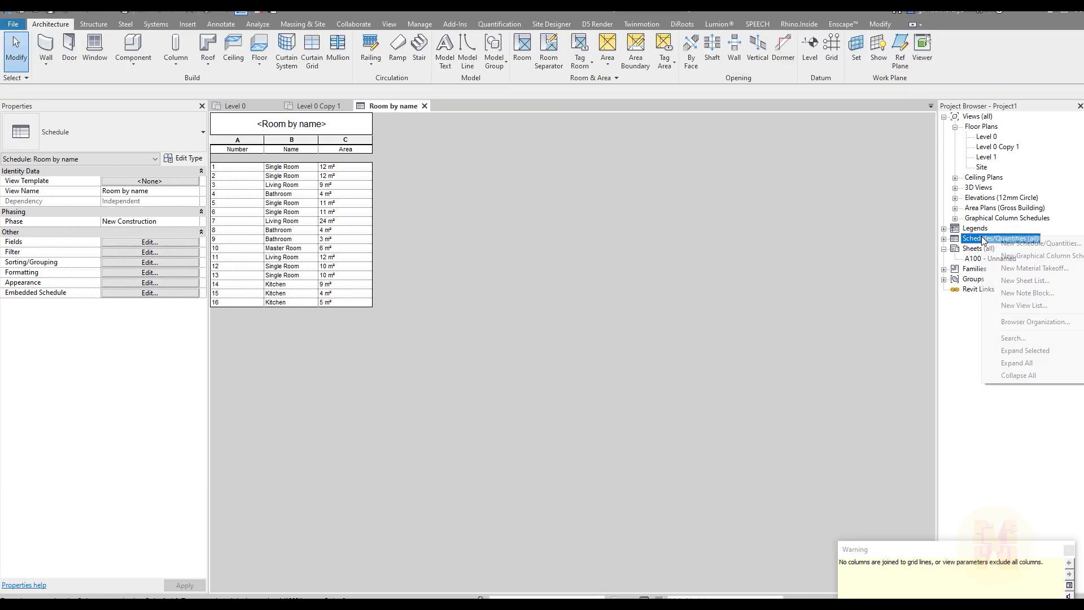
click(1013, 246)
scroll(625, 225, down, 5)
scroll(626, 228, down, 9)
scroll(635, 226, up, 2)
click(631, 204)
drag(791, 159, 681, 161)
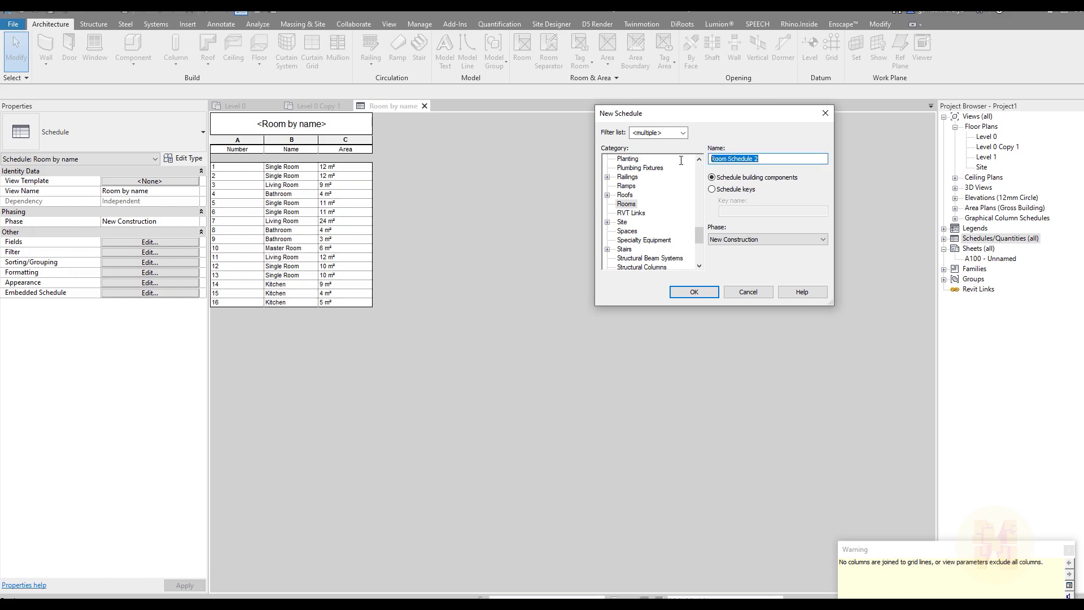
text(Room by number)
click(673, 293)
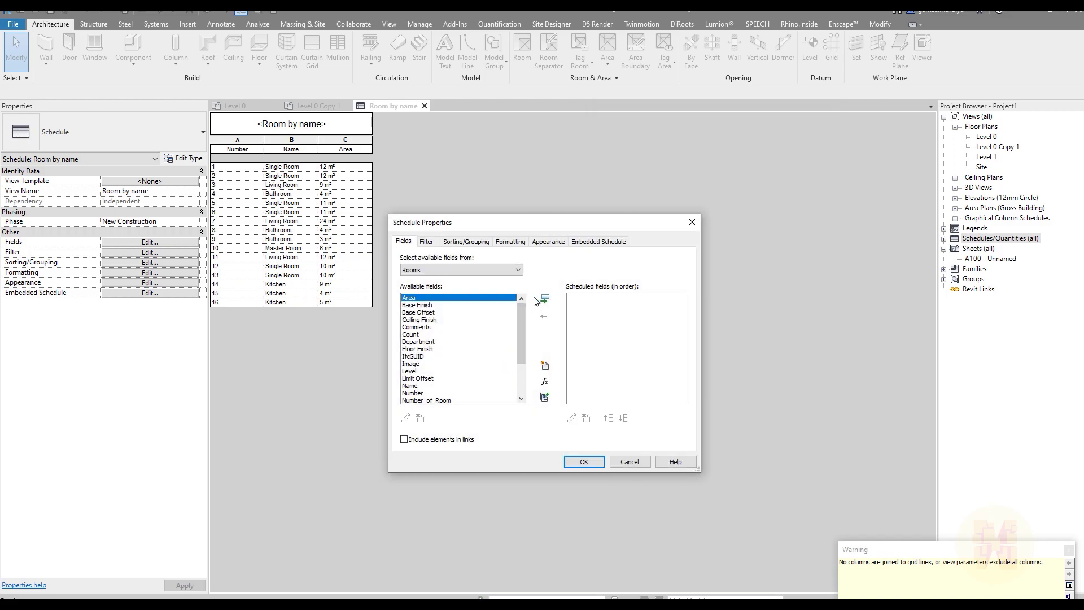
Step: Add the Area, Name and Number_of_Room fields, order them as Number_of_Room, Name, Area, and generate the schedule
click(546, 300)
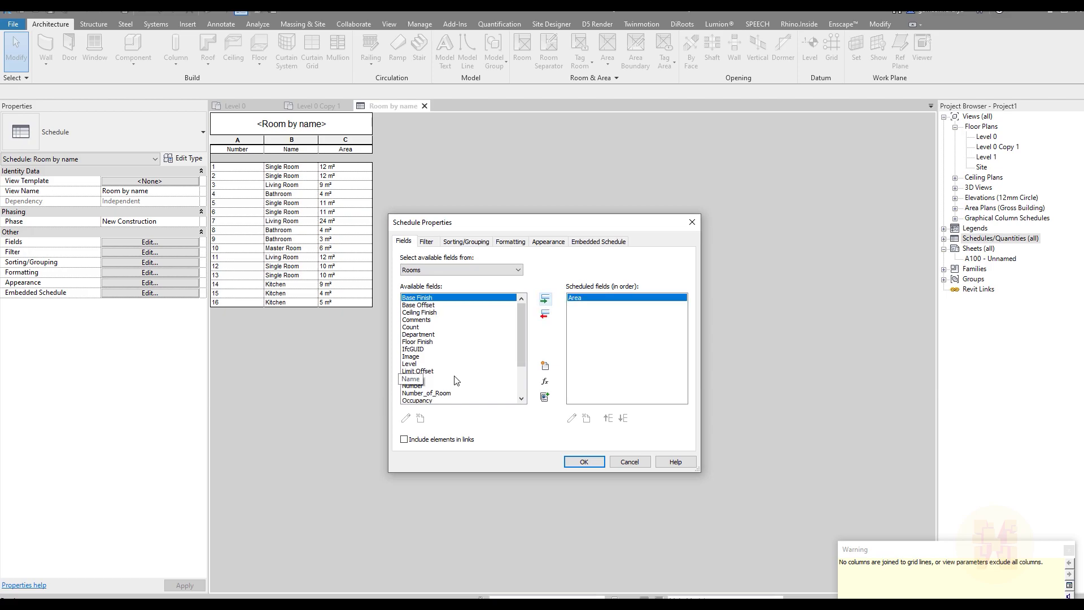
scroll(414, 353, down, 2)
double_click(411, 334)
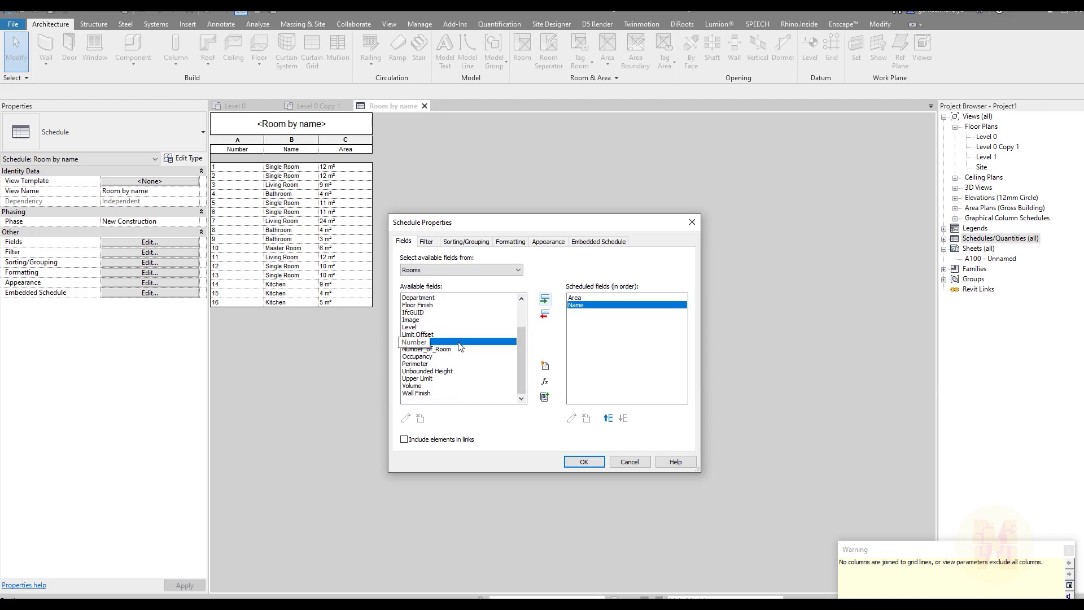
click(418, 356)
click(426, 349)
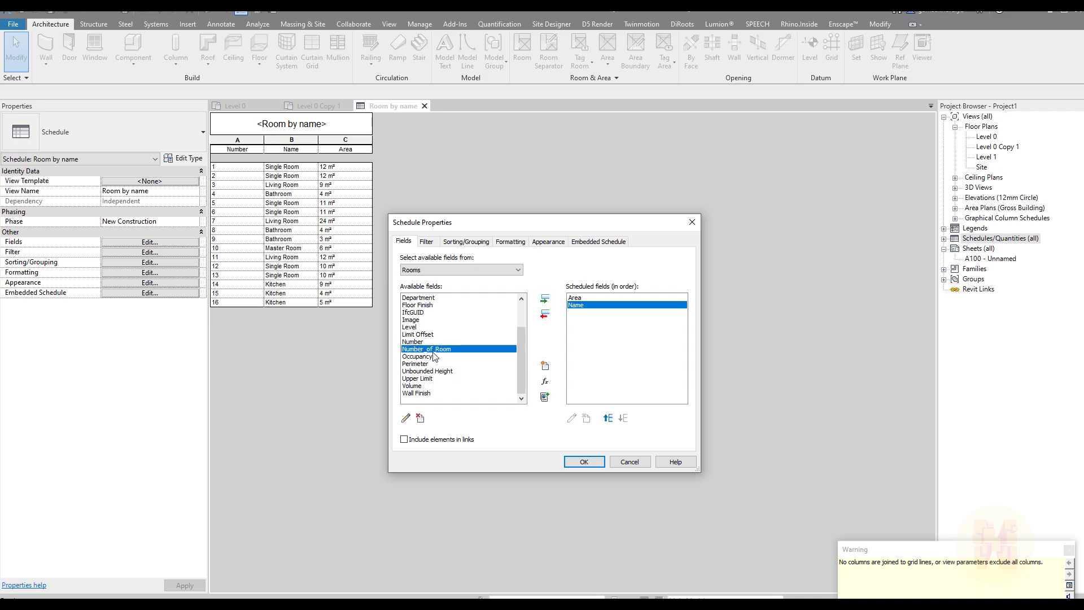
click(544, 298)
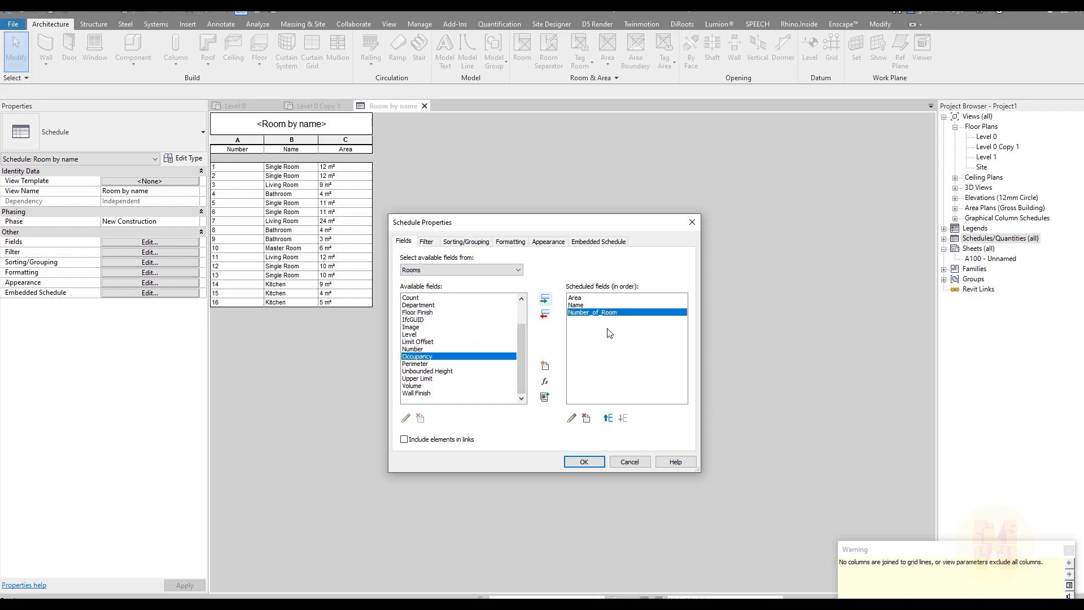
click(608, 419)
click(608, 419)
click(579, 305)
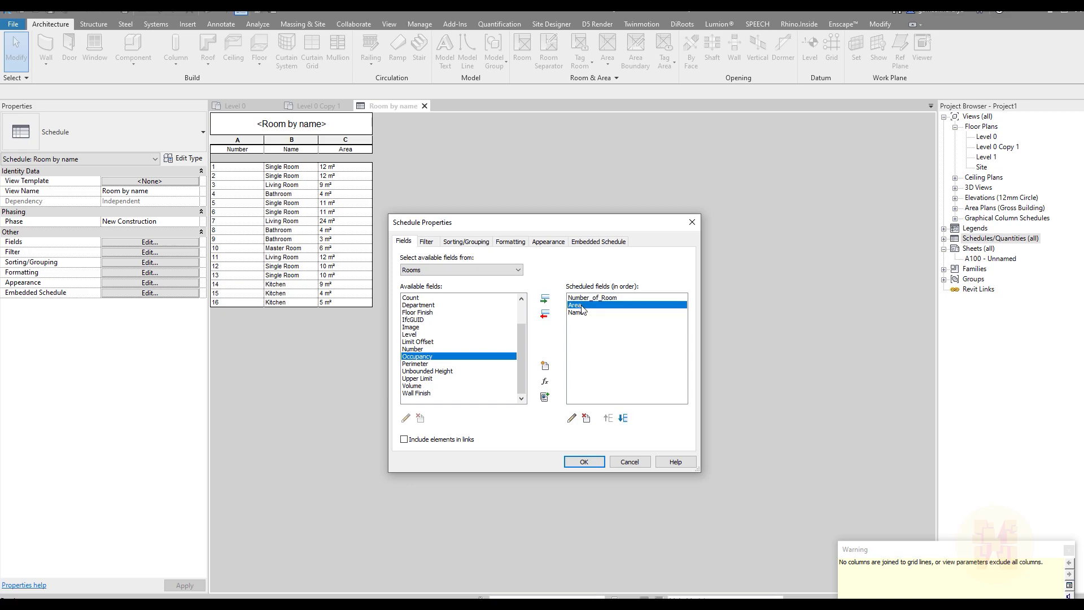
click(622, 418)
click(584, 461)
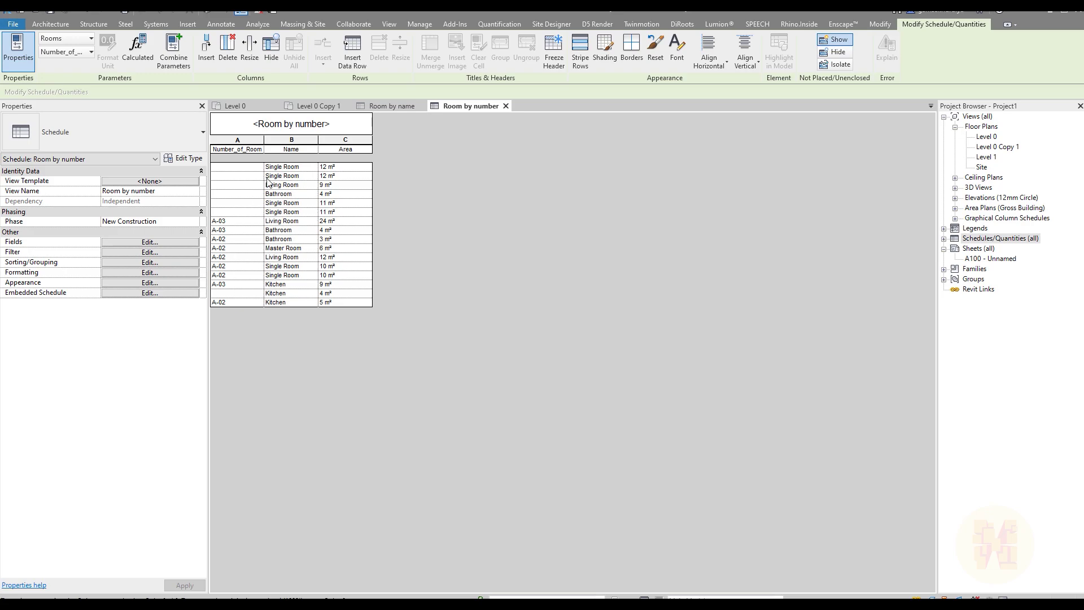
Step: Sort the Room by number schedule by Number_of_Room in ascending order and turn on striped rows
click(167, 243)
click(466, 241)
click(497, 259)
click(490, 278)
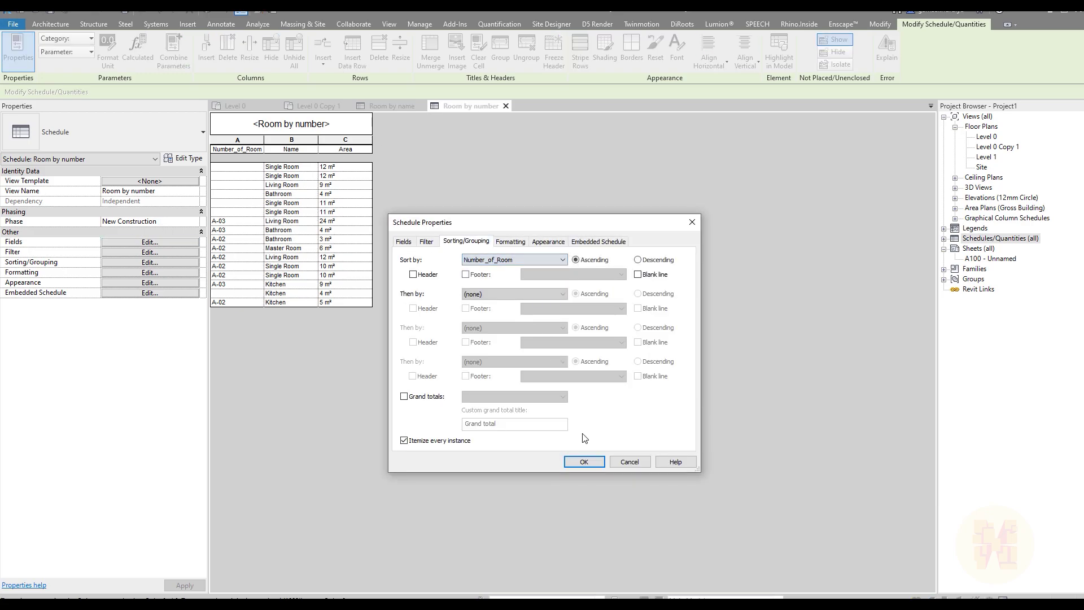
click(587, 464)
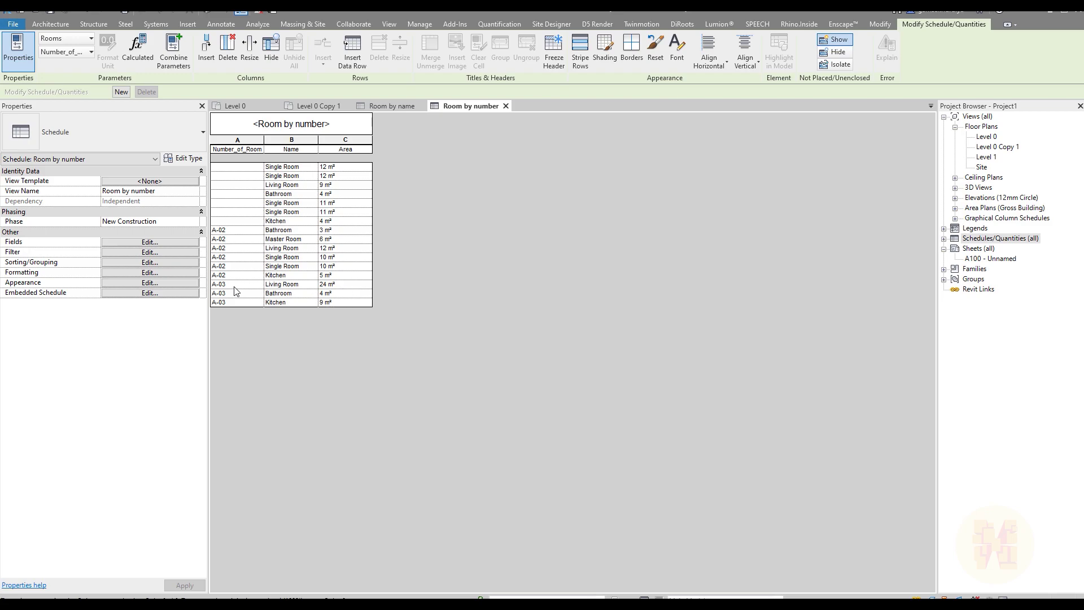
click(582, 53)
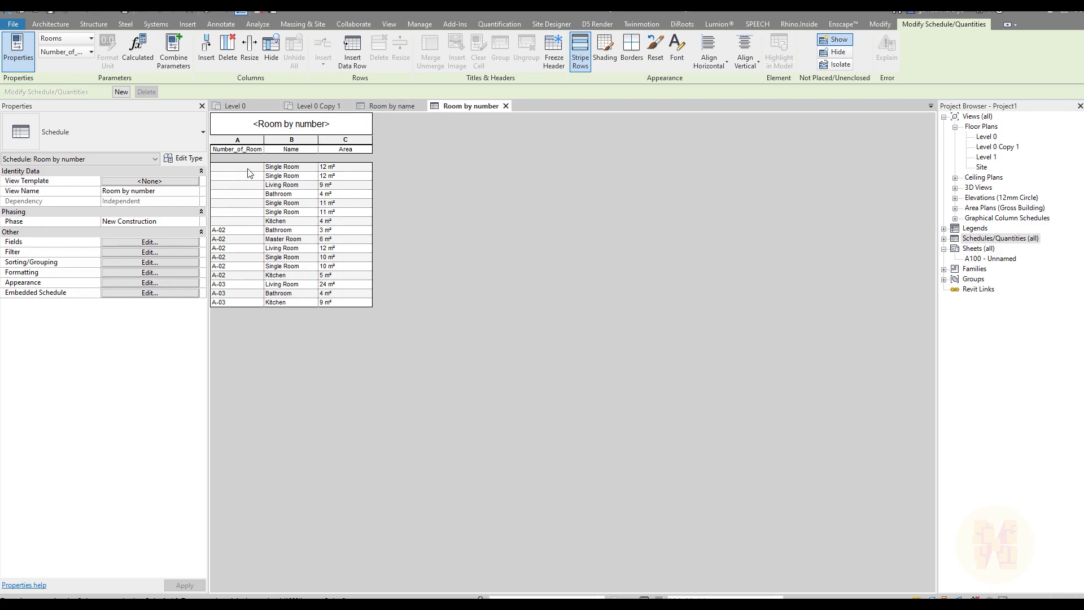
Step: In the Level 0 floor plan, set Number_of_Room to A-01 for the five uncolored rooms of the upper-left apartment
click(234, 106)
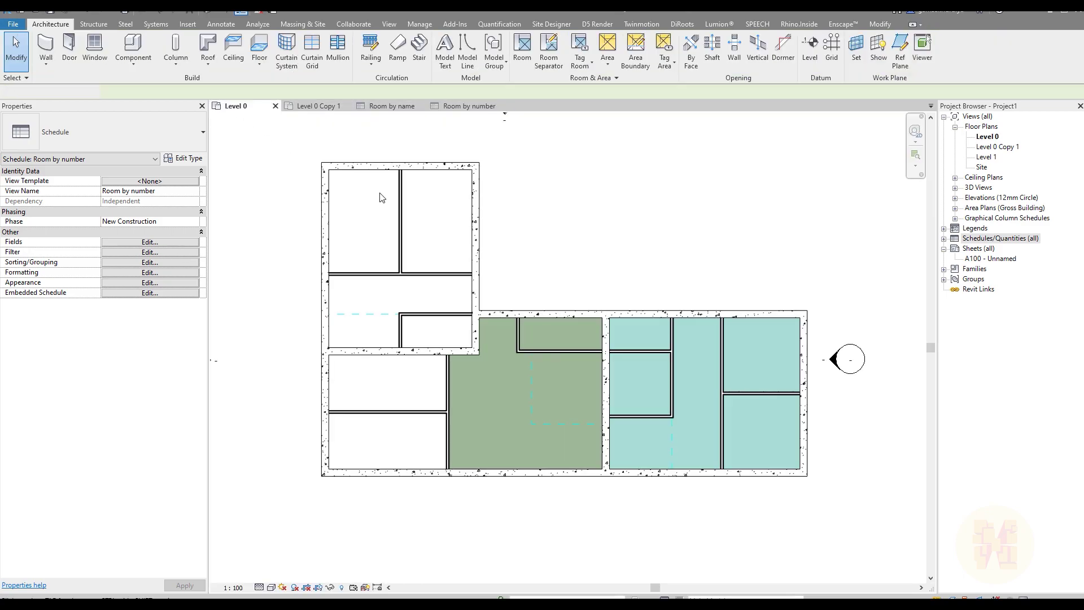
click(361, 226)
ctrl+click(435, 224)
ctrl+click(386, 308)
ctrl+click(377, 325)
ctrl+click(434, 331)
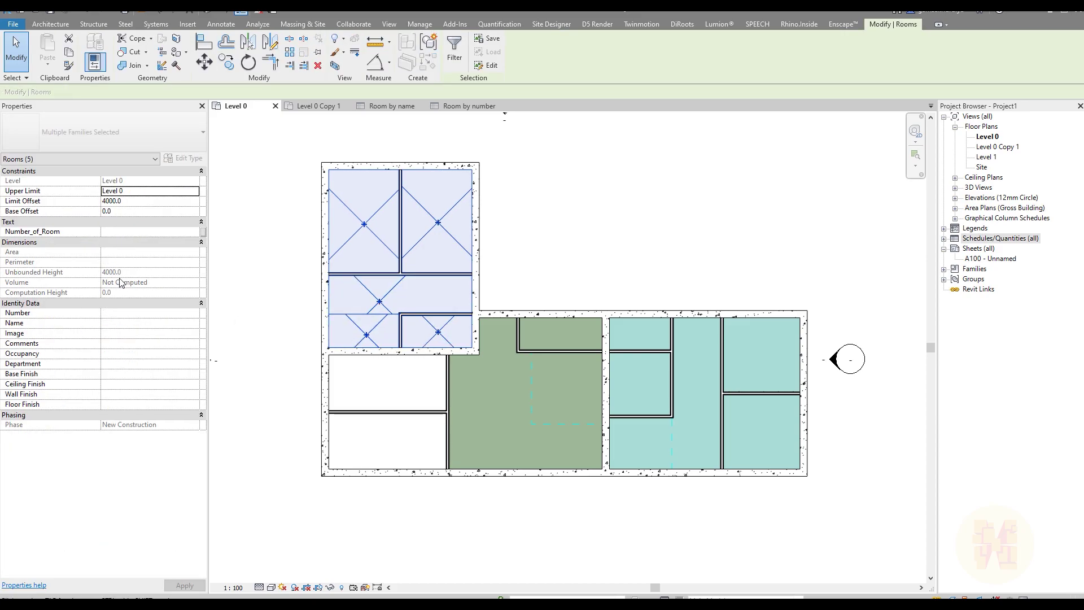
click(157, 231)
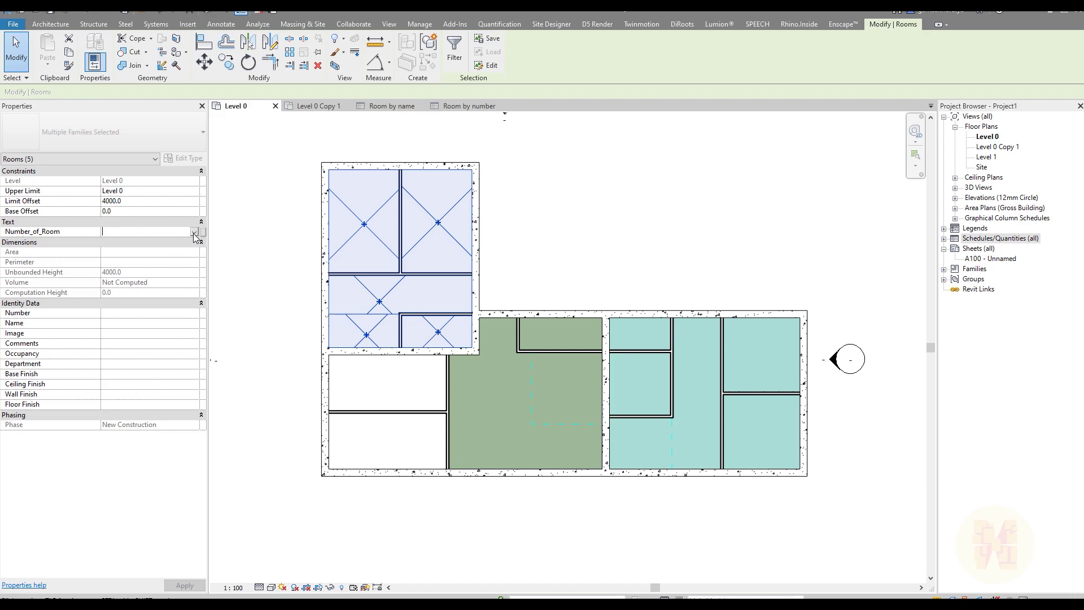
text(A-)
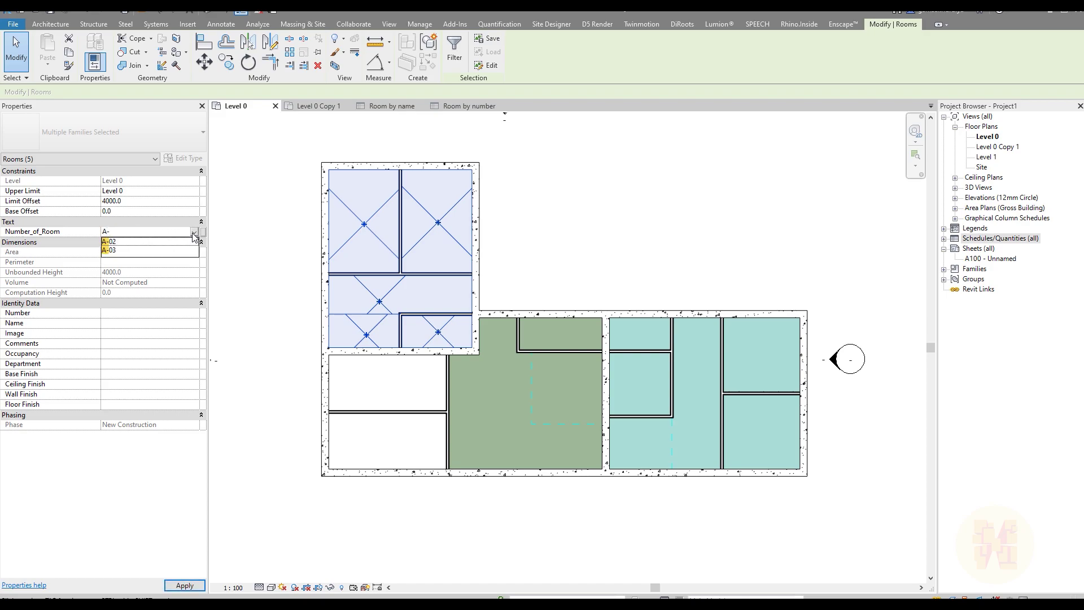
text(01)
key(Return)
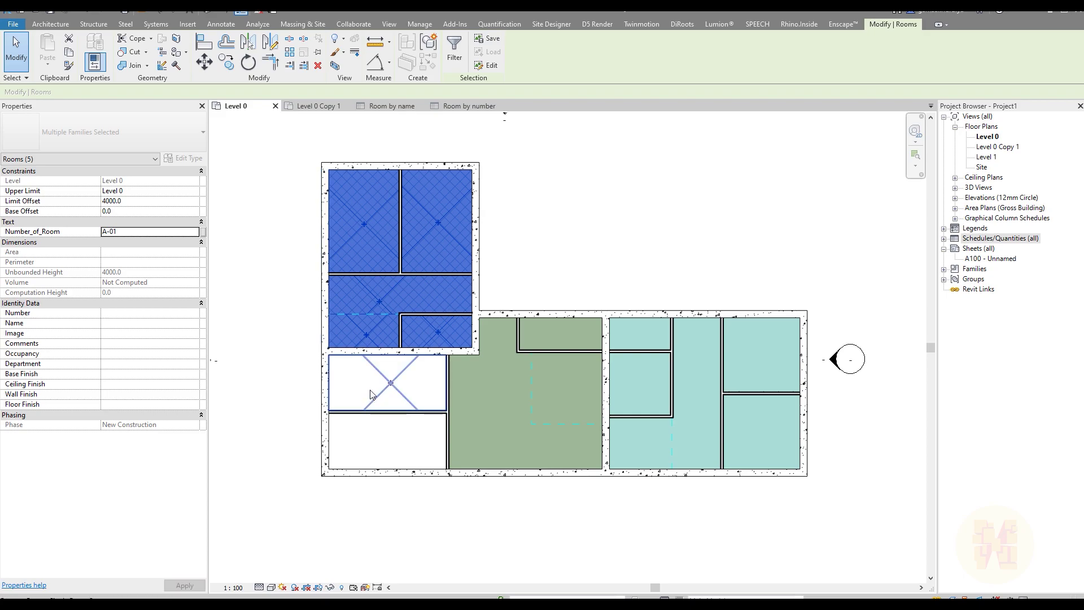
key(Escape)
Step: Set Number_of_Room to A-02 for the two uncolored single rooms in the lower-left of the plan
click(382, 394)
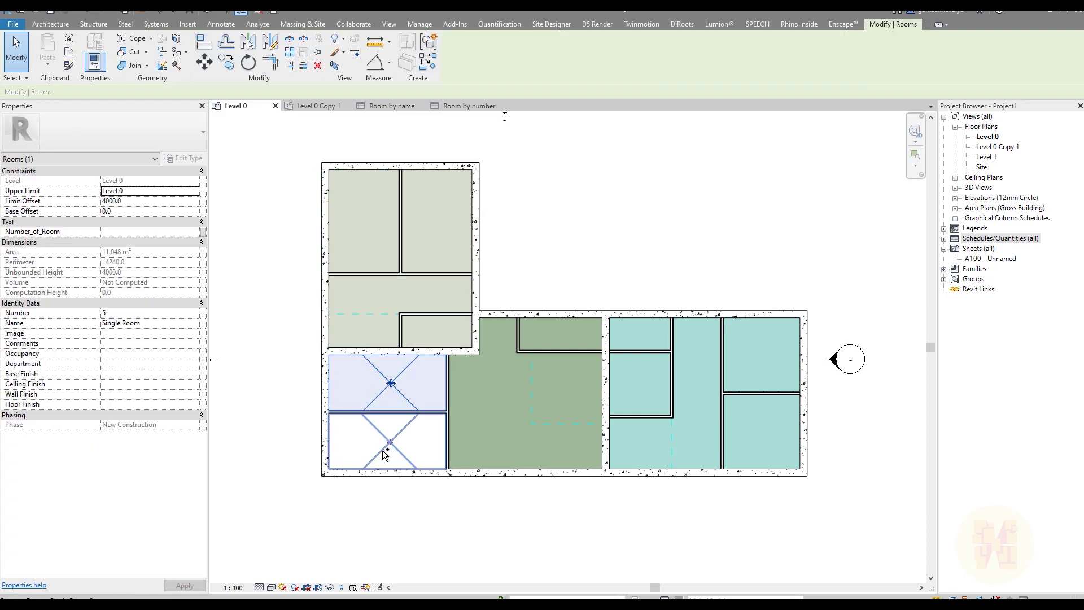
ctrl+click(384, 449)
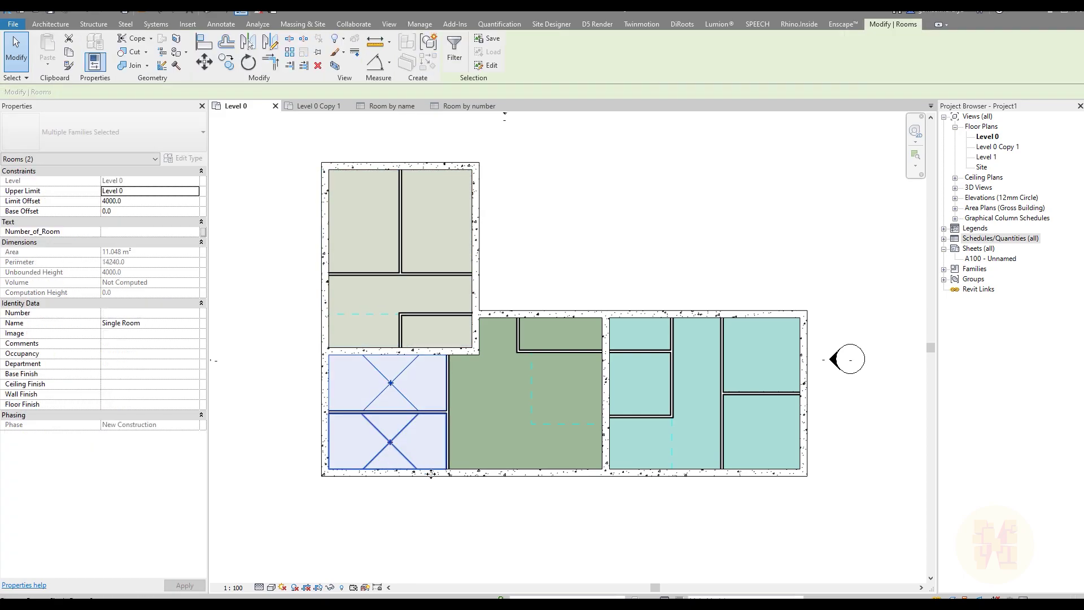
click(135, 233)
text(A)
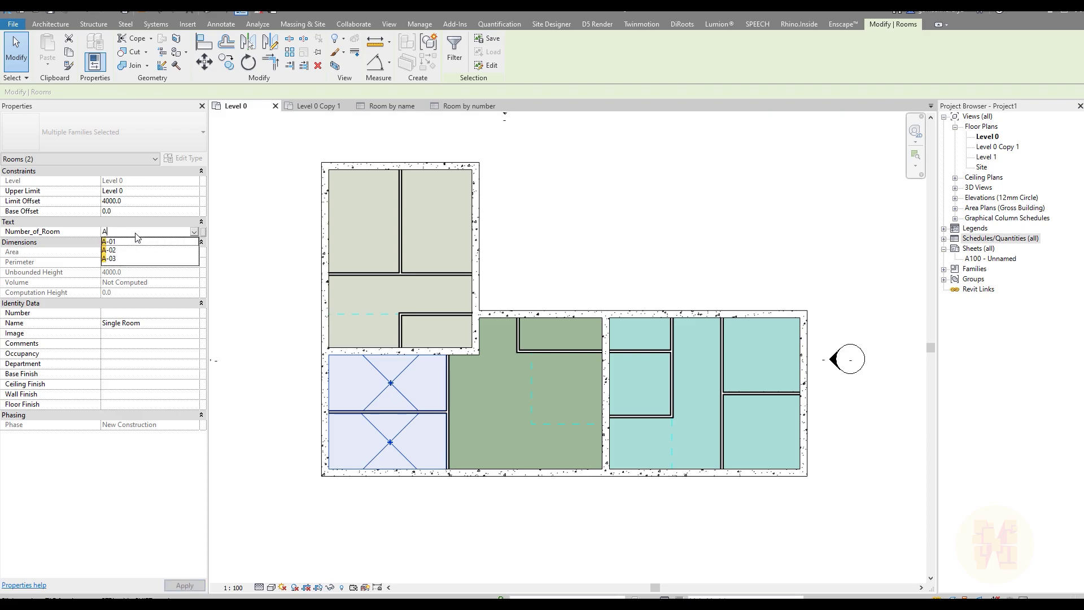
text(-02)
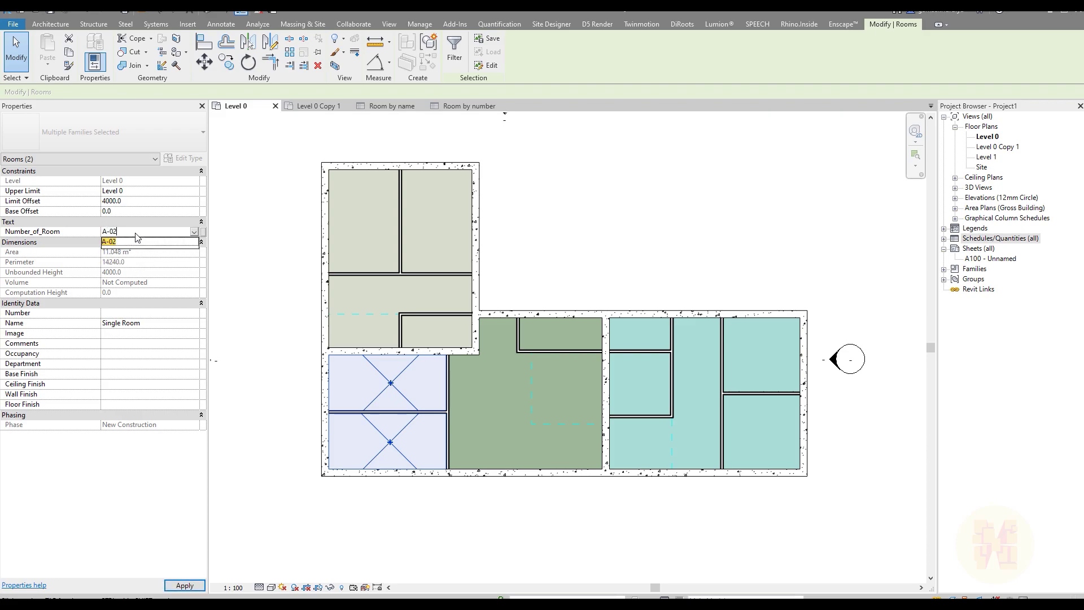
key(Return)
key(Escape)
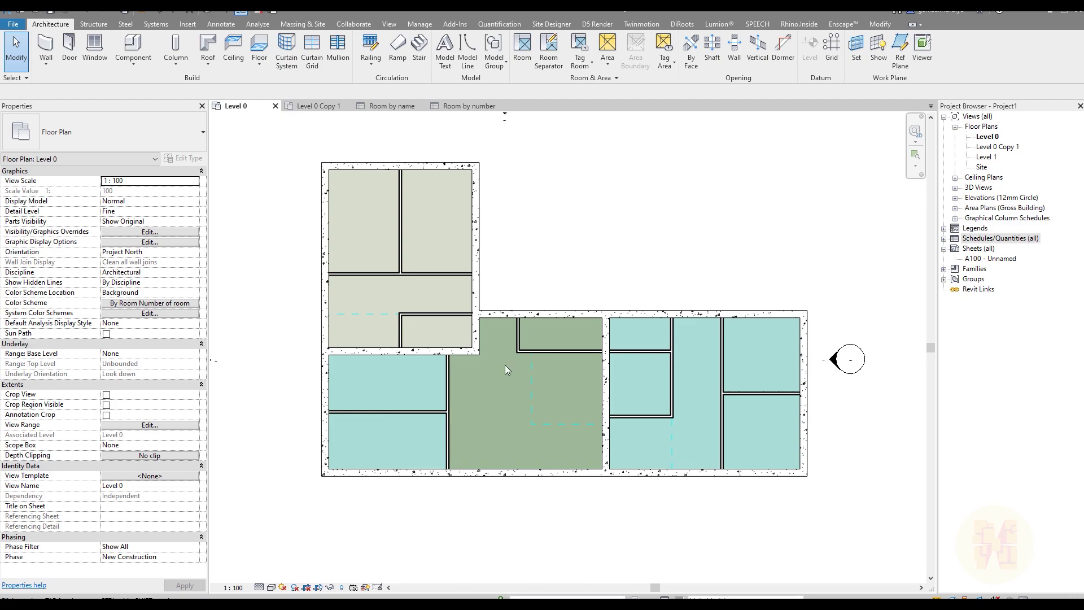
Step: Reassign the two lower-left single rooms to the adjacent living room's apartment by setting their Number_of_Room to A-03
click(496, 402)
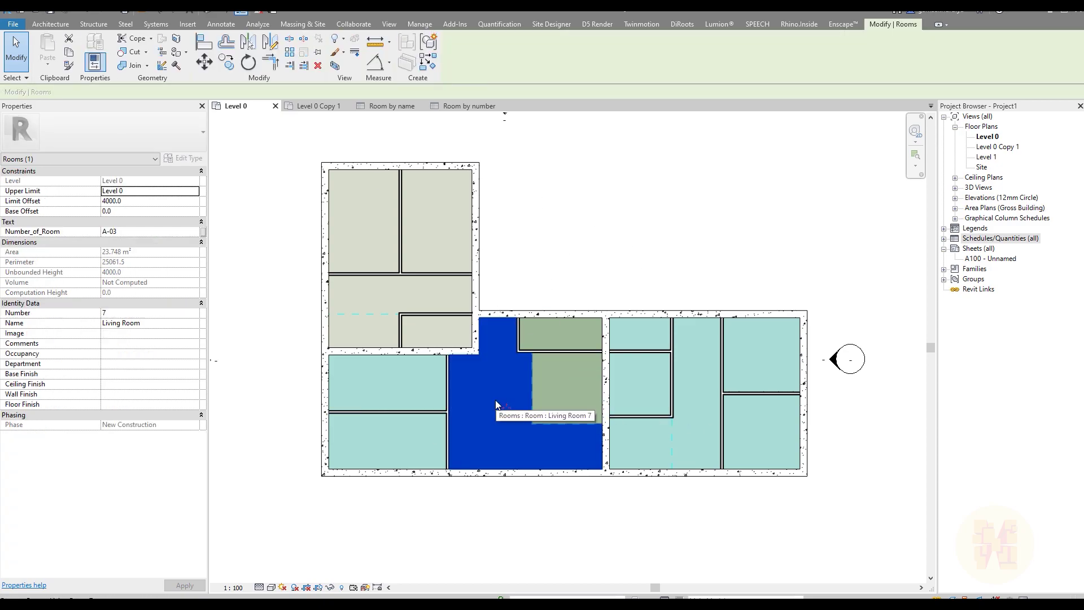
click(402, 392)
ctrl+click(387, 437)
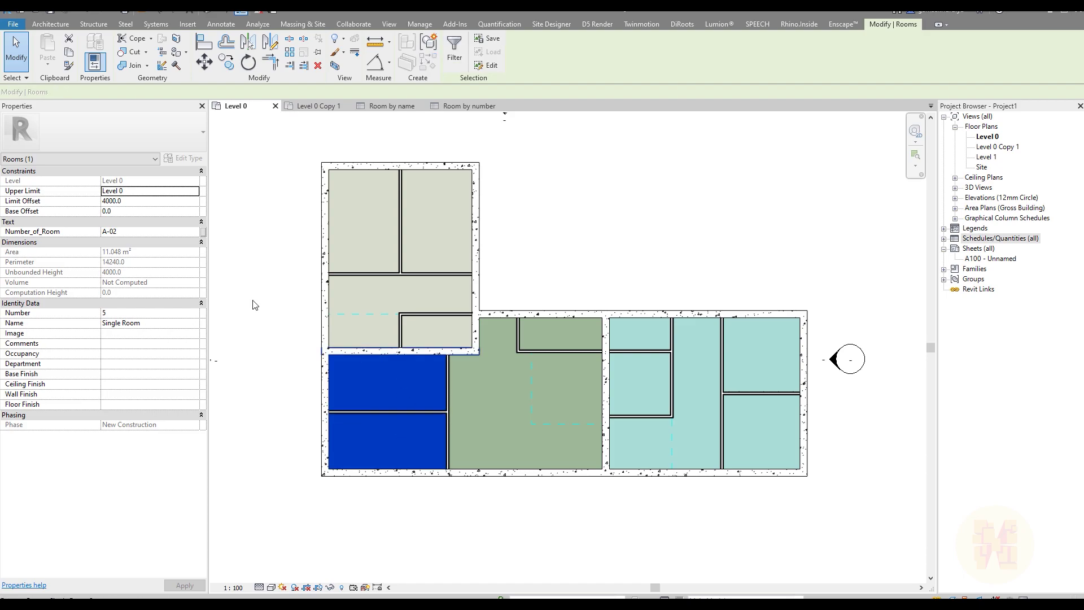
click(138, 231)
click(194, 232)
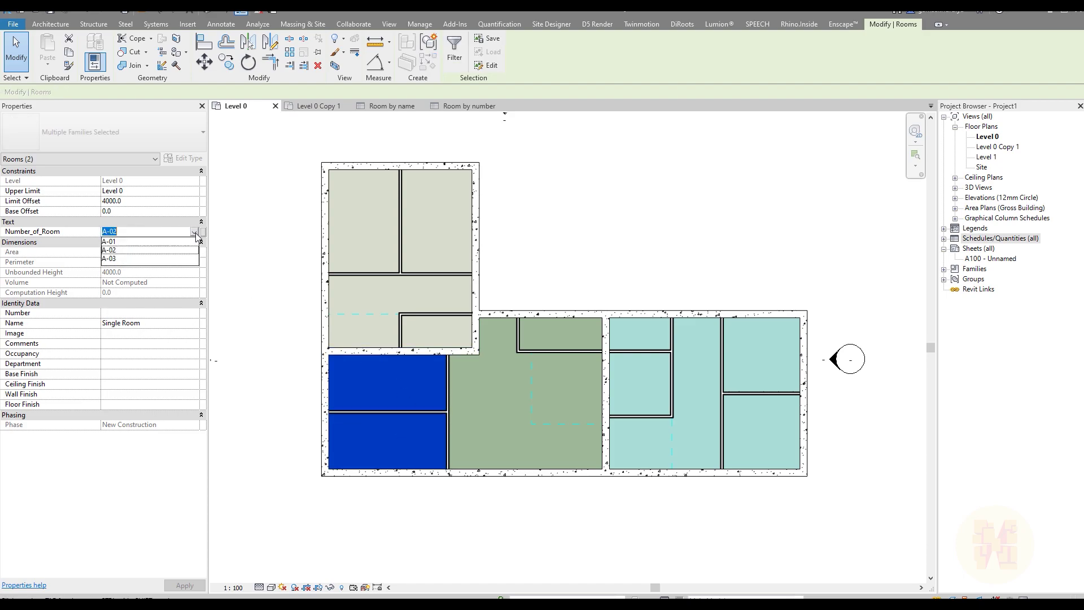
click(122, 259)
key(Escape)
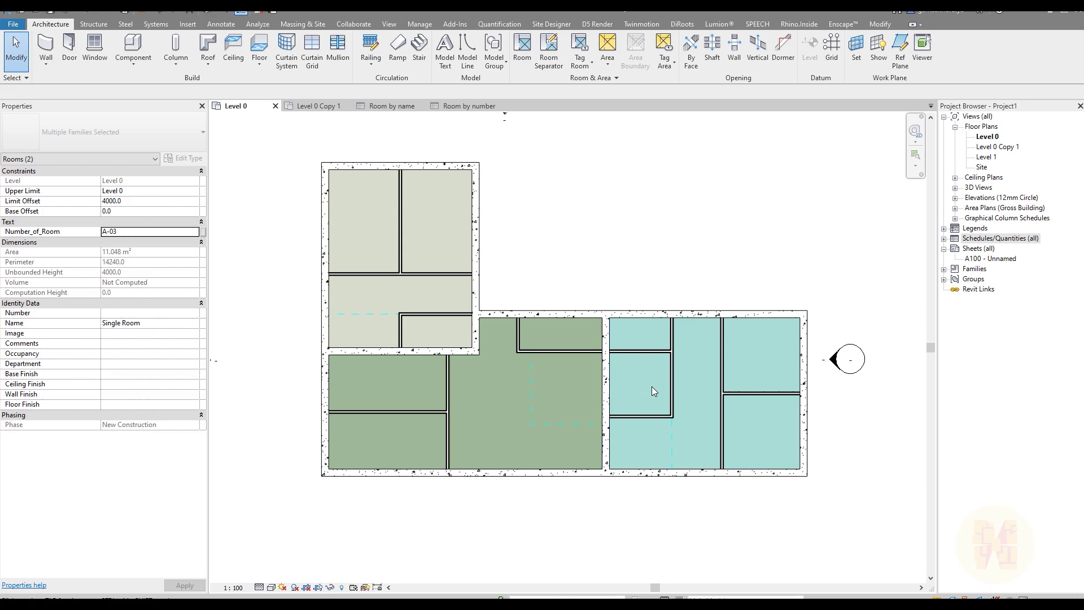
click(641, 382)
key(Escape)
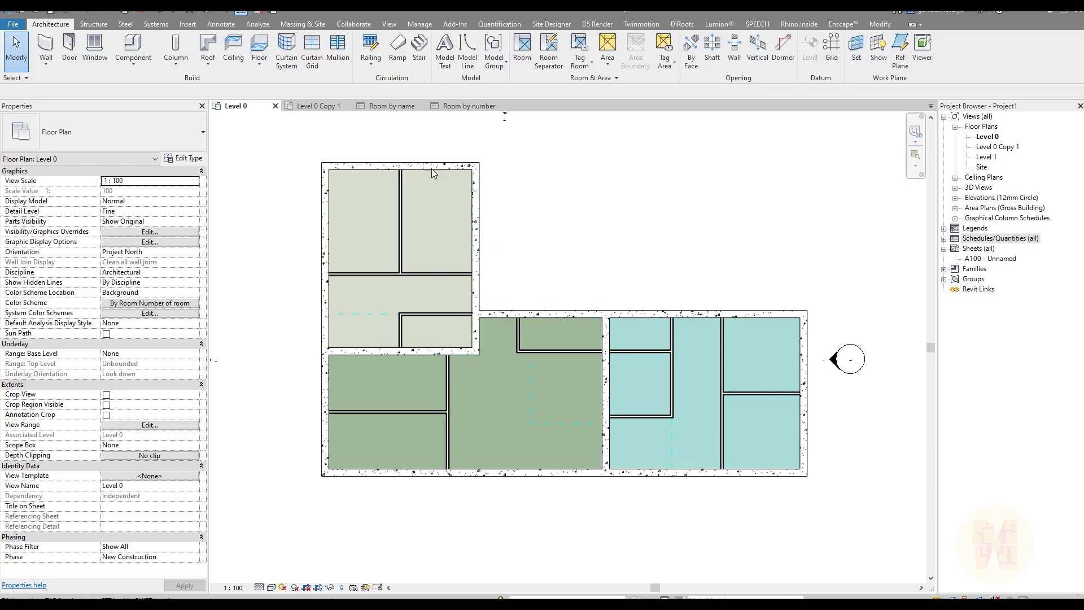
Step: In the Room by number schedule, set the Area field to calculate totals
click(469, 106)
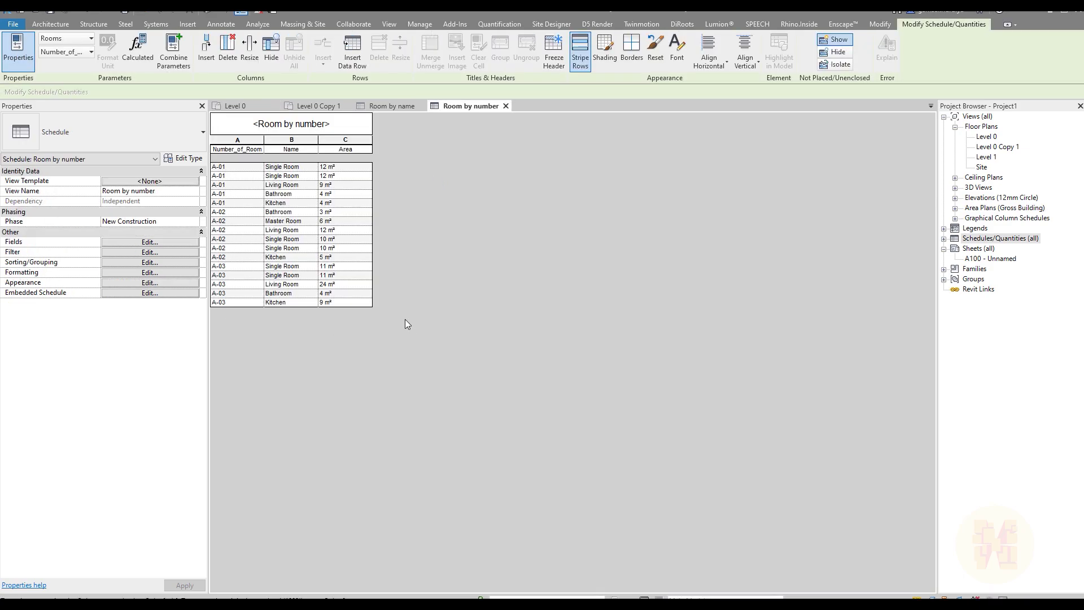
click(133, 243)
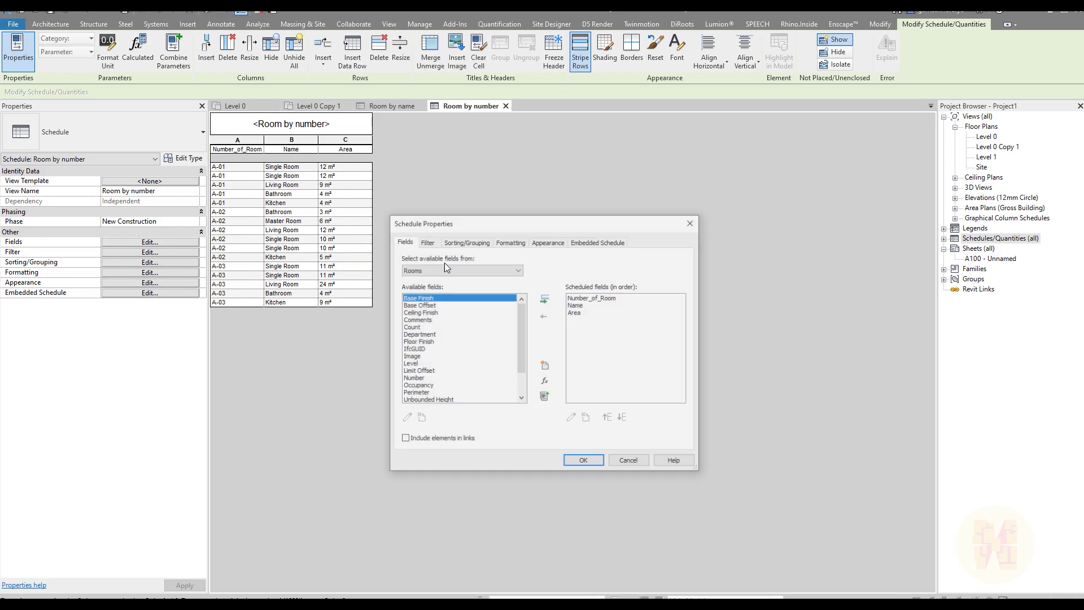
click(506, 244)
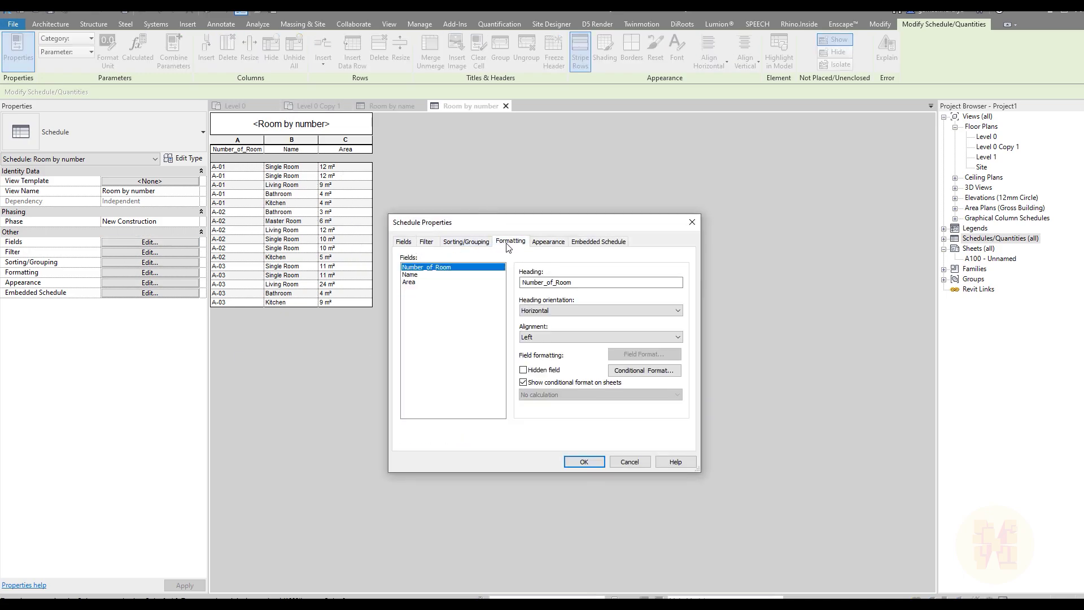
click(410, 282)
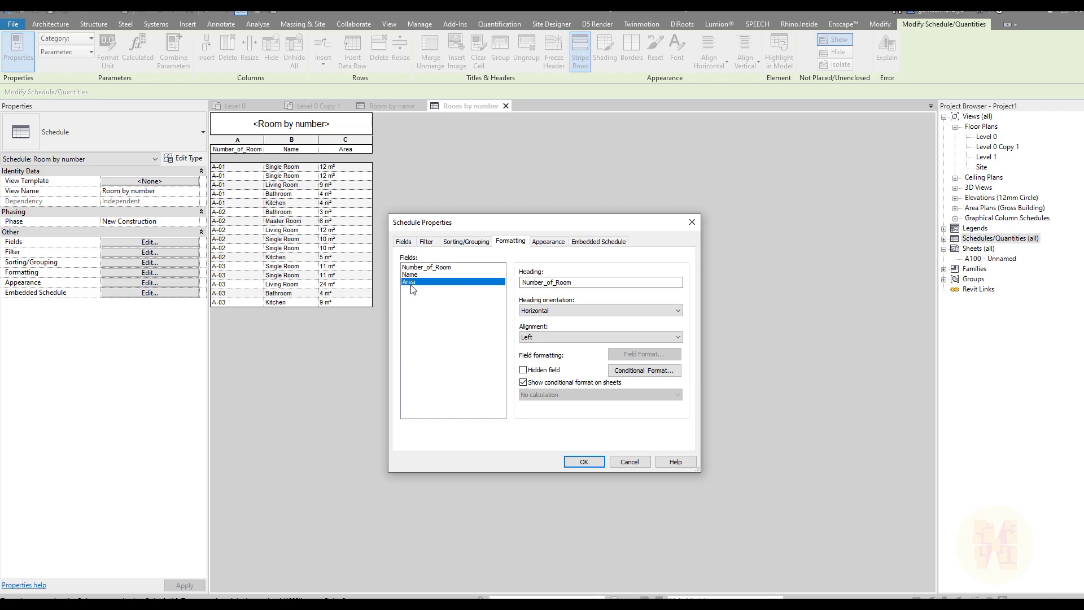
click(546, 395)
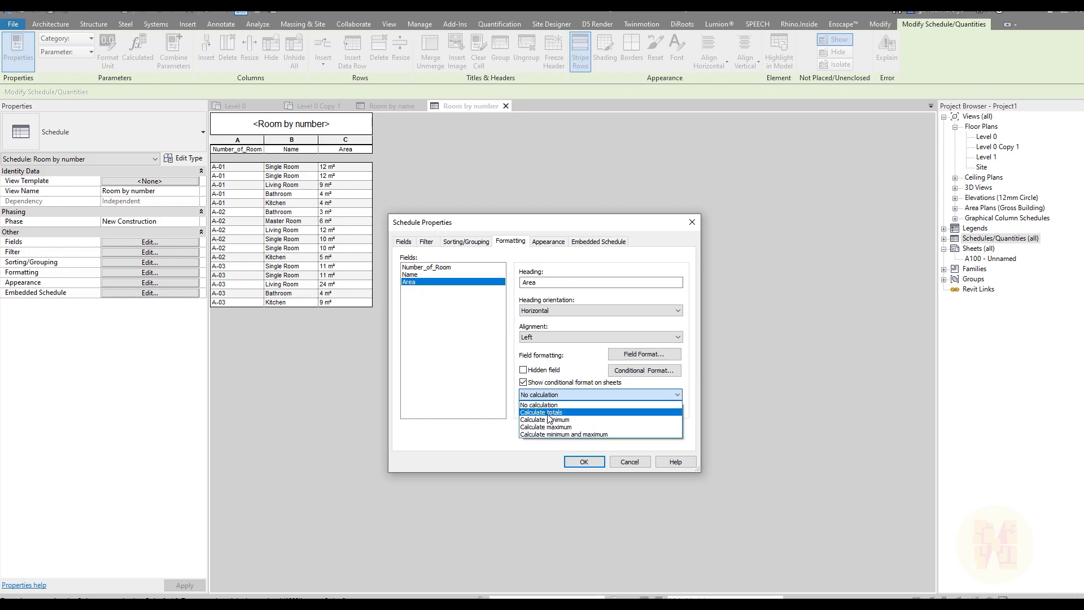
click(585, 412)
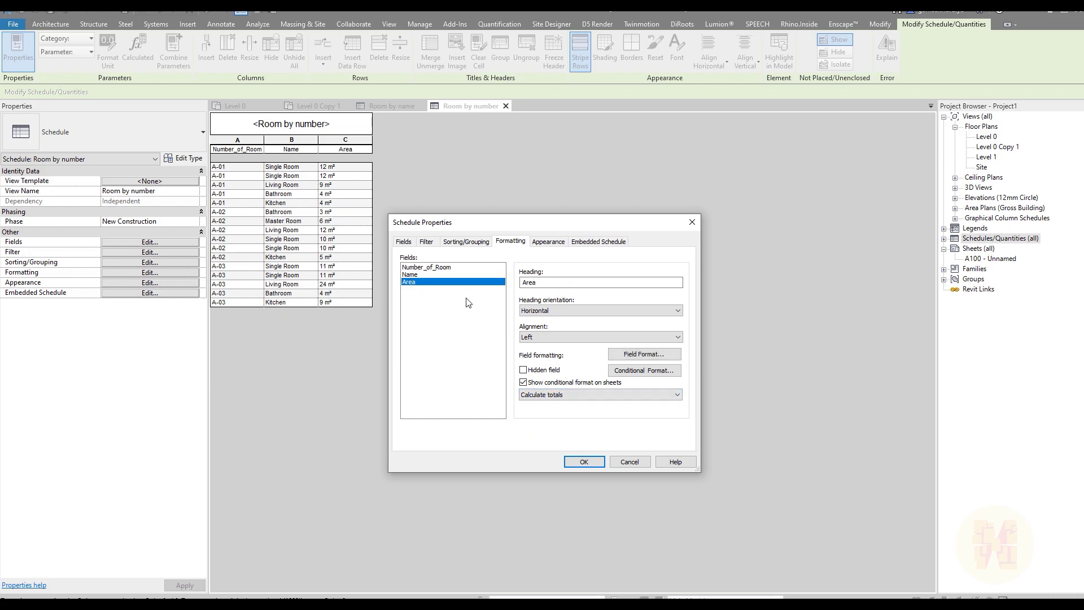
click(588, 462)
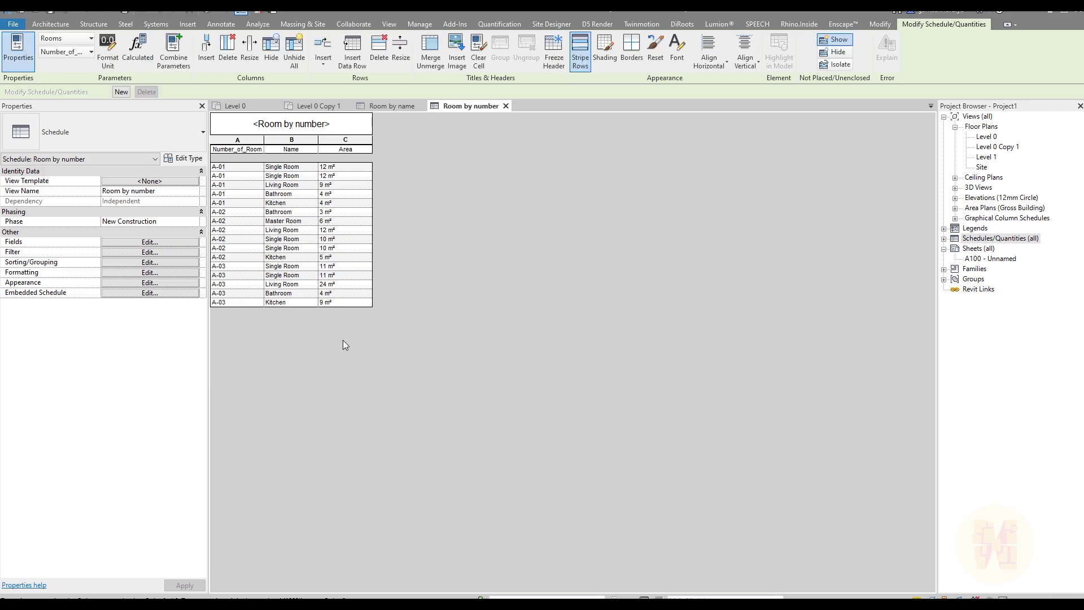
Step: Turn on grand totals for the Room by number schedule, showing totals only
click(150, 242)
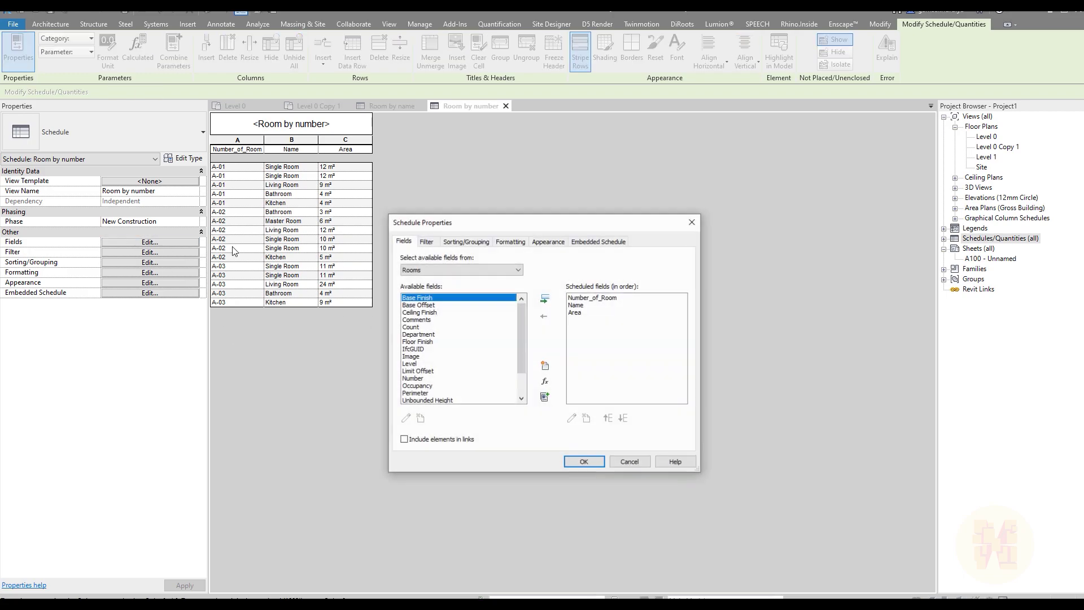
click(458, 243)
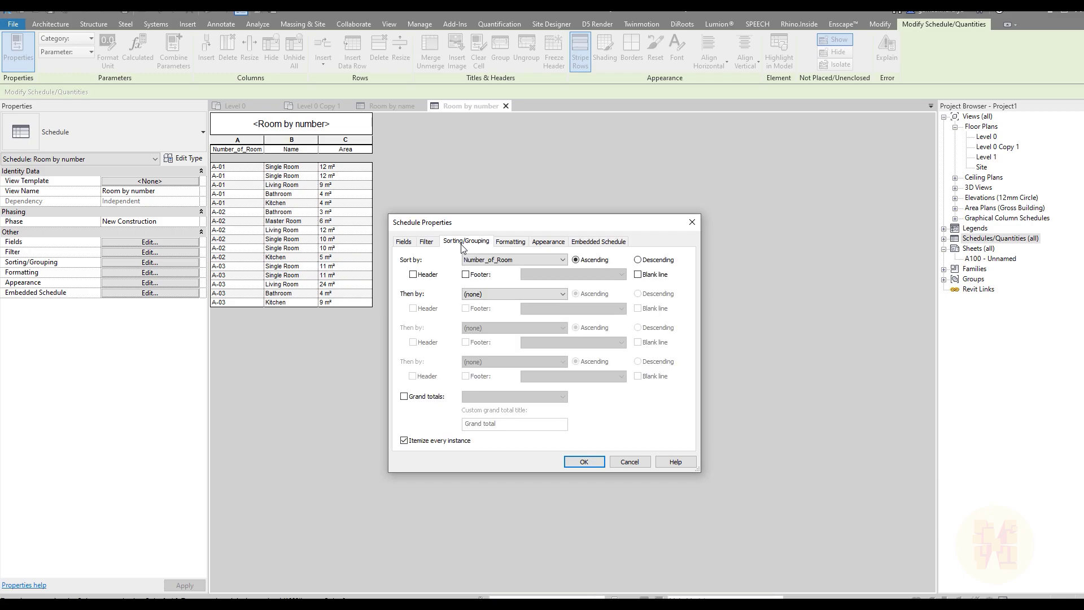
click(415, 397)
click(477, 400)
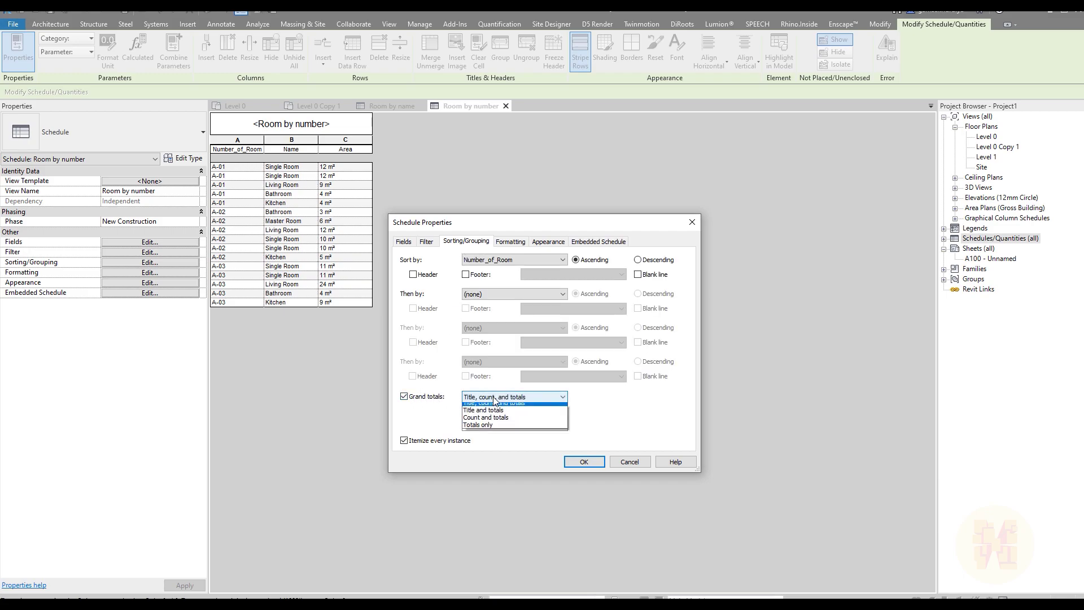
click(493, 426)
click(585, 460)
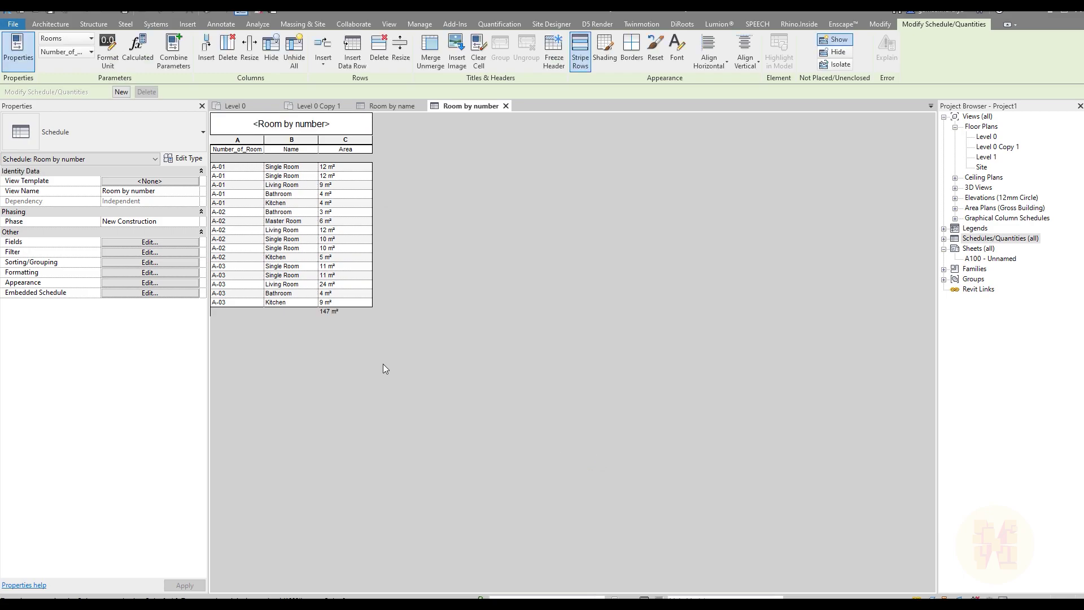
Step: Add a header and a totals-only footer to each Number_of_Room group in the schedule
click(148, 243)
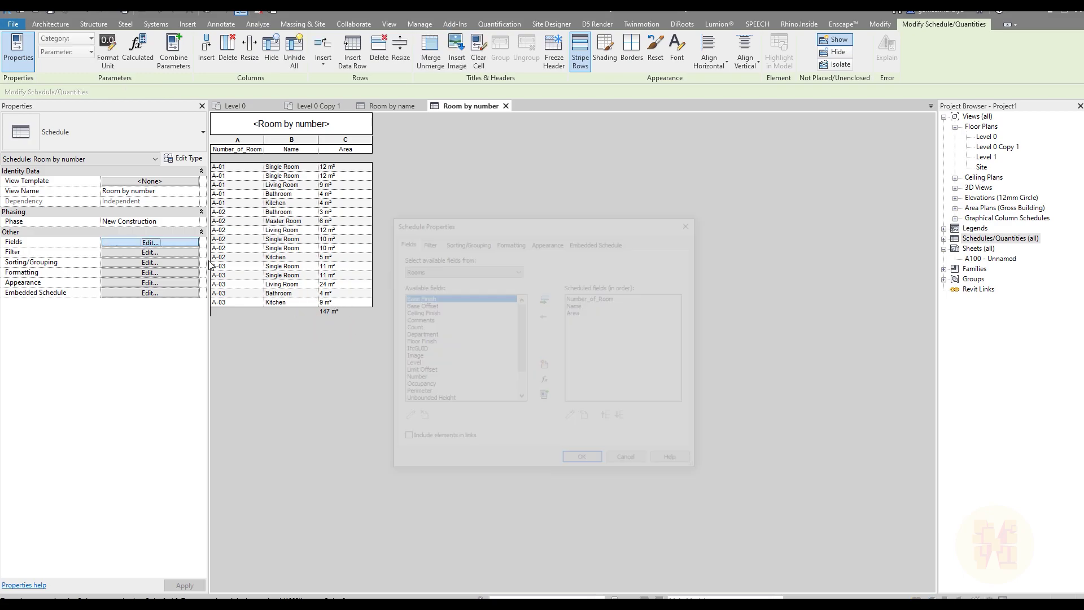
click(461, 246)
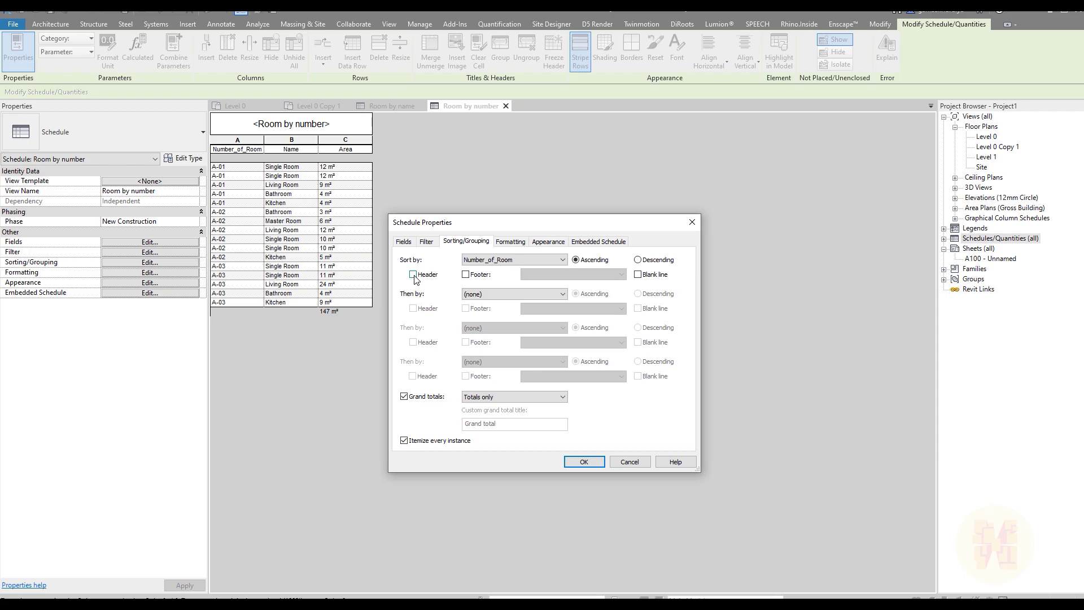
click(466, 274)
click(545, 275)
click(542, 306)
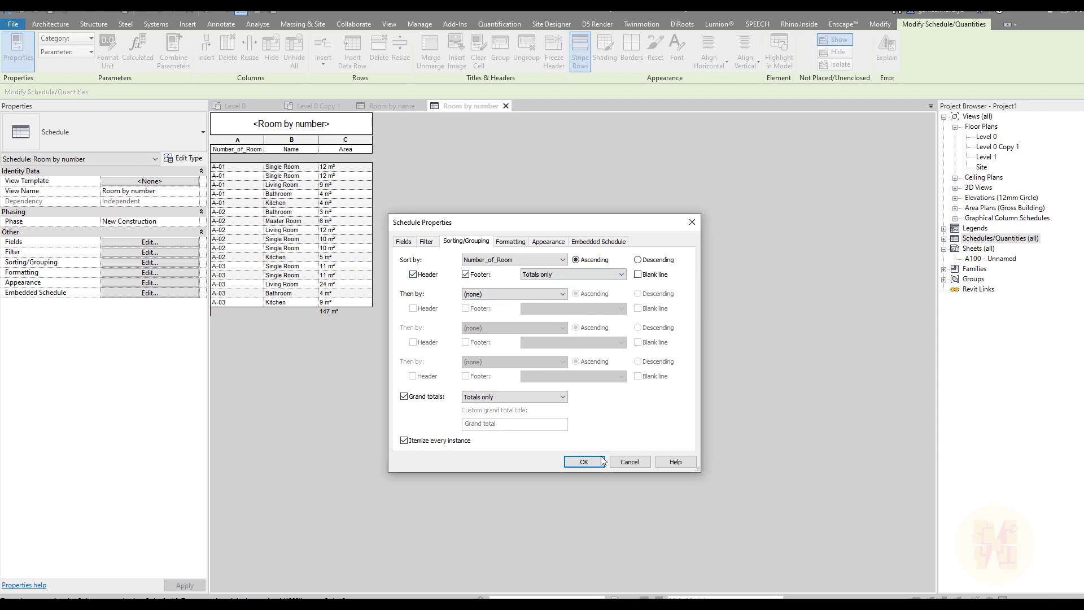
click(601, 460)
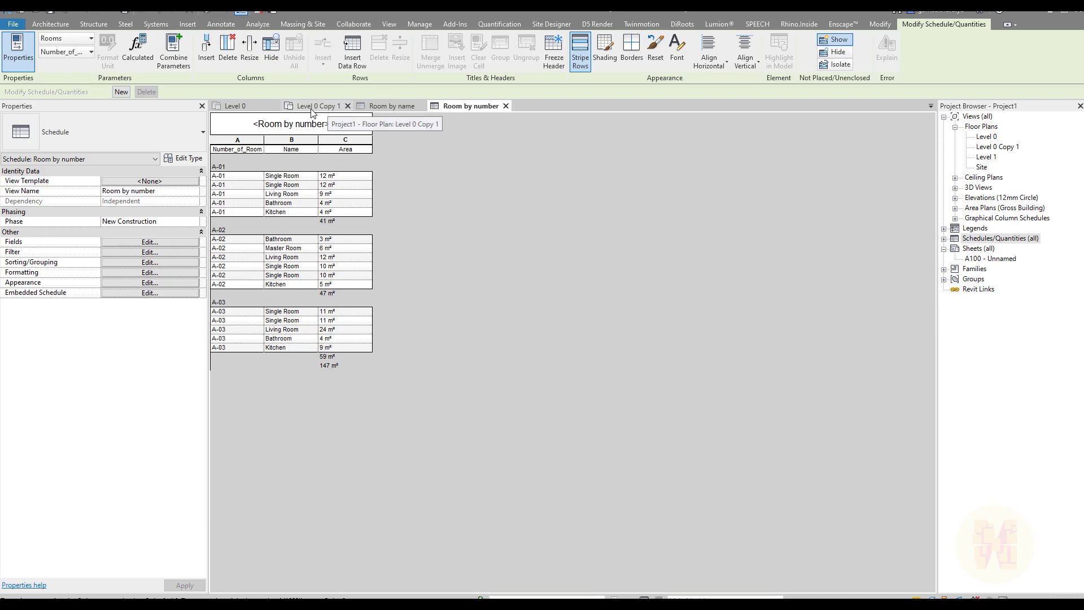
Step: In the Level 0 plan, draw a room separation line about 2000 mm long from the A-03 kitchen's separator corner down to the exterior wall
click(232, 106)
scroll(530, 291, up, 5)
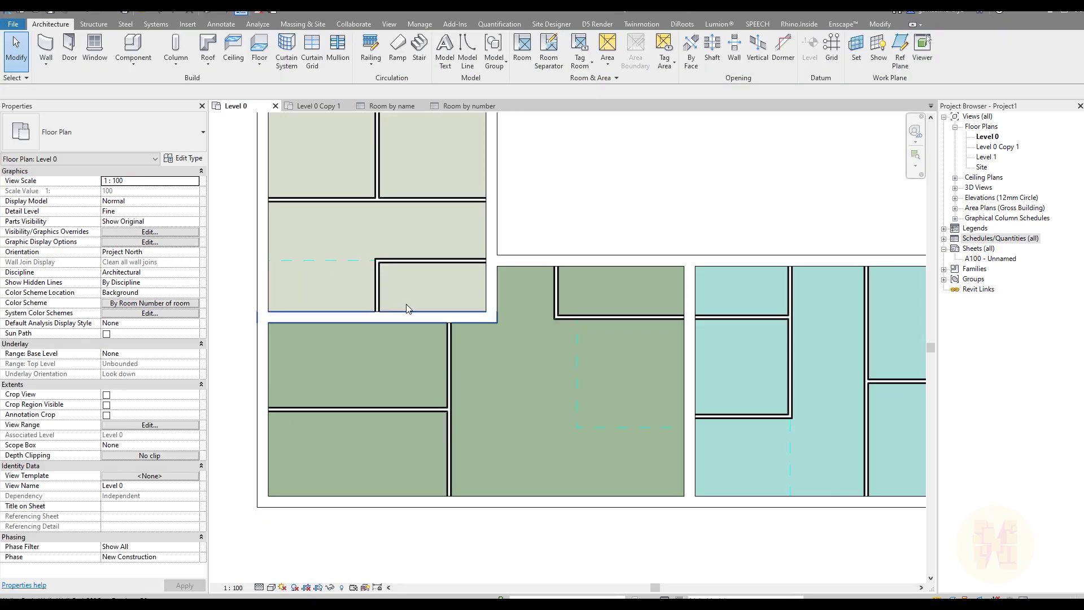
scroll(340, 232, down, 2)
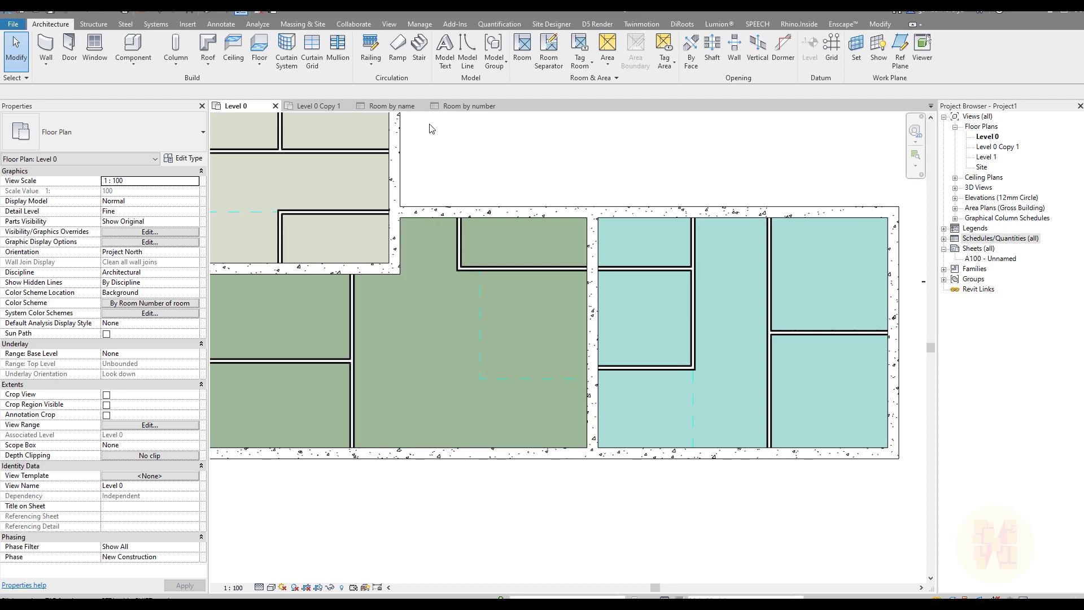
click(548, 51)
click(480, 378)
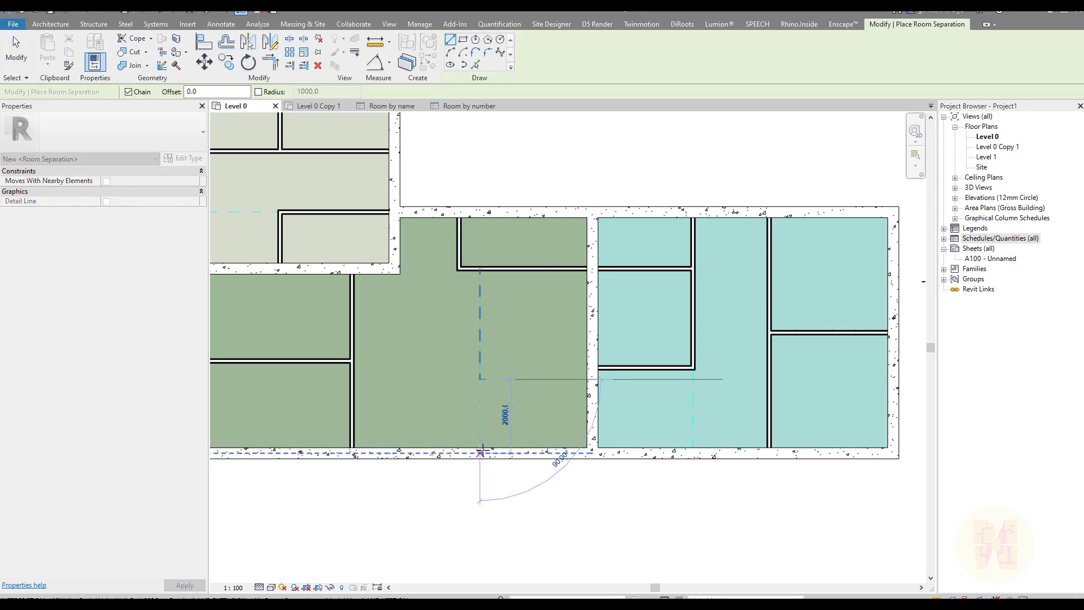
click(479, 452)
key(Escape)
key(Escape)
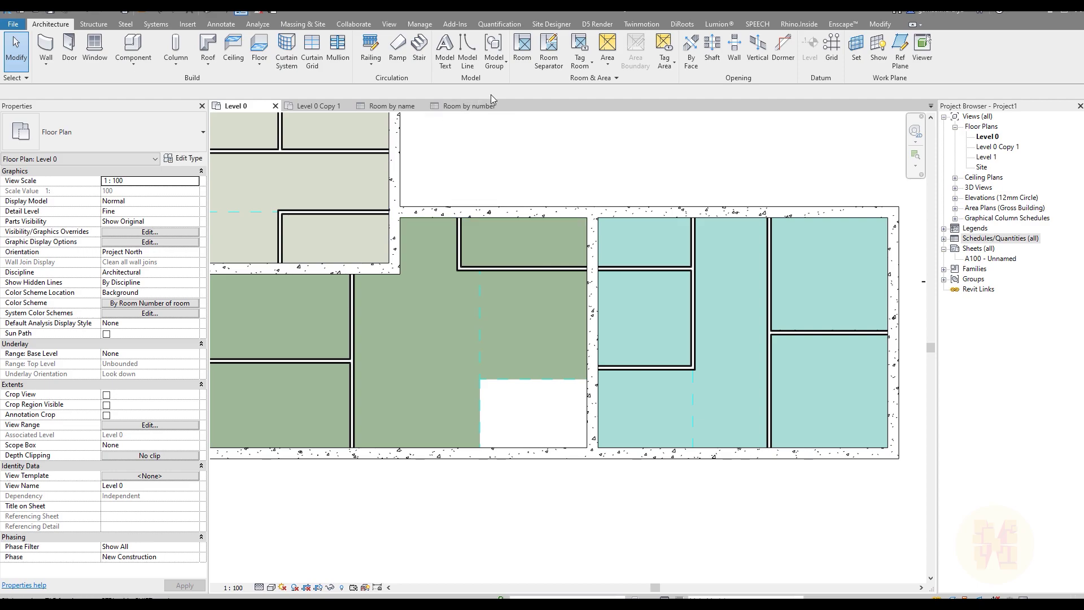
Step: Place a room in the newly enclosed uncolored area below the A-03 kitchen
click(522, 48)
key(Escape)
key(Escape)
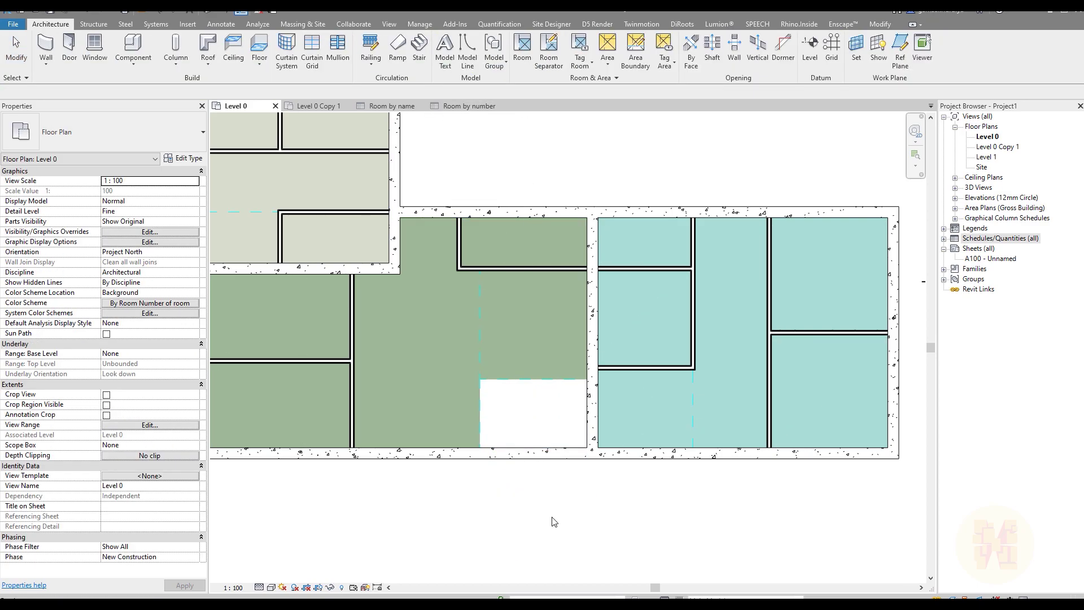
Step: Rename the new room below the A-03 kitchen as "Diner area"
click(525, 323)
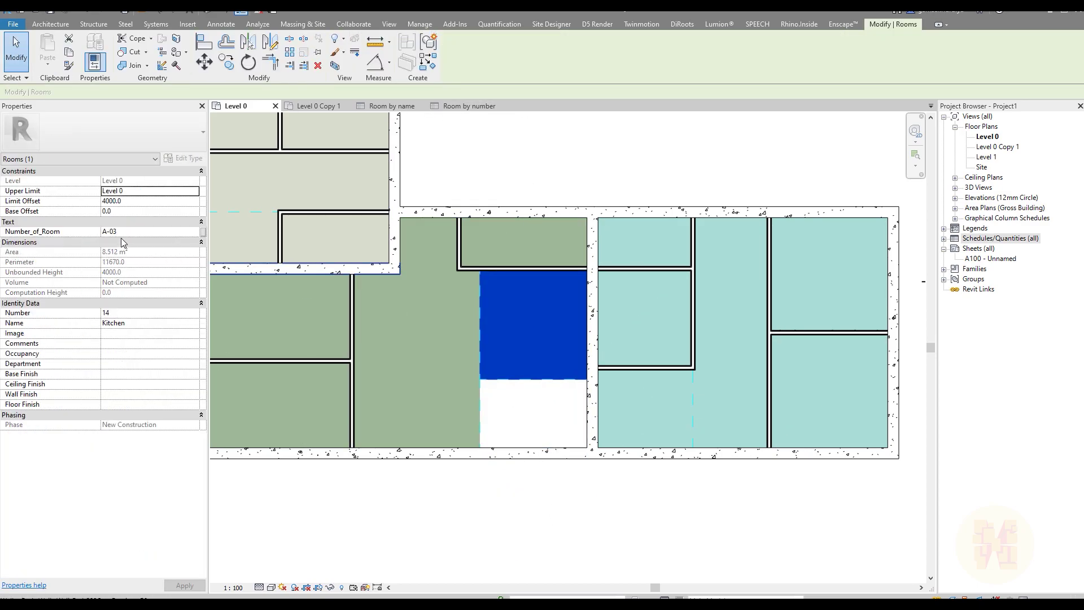
key(Escape)
click(528, 418)
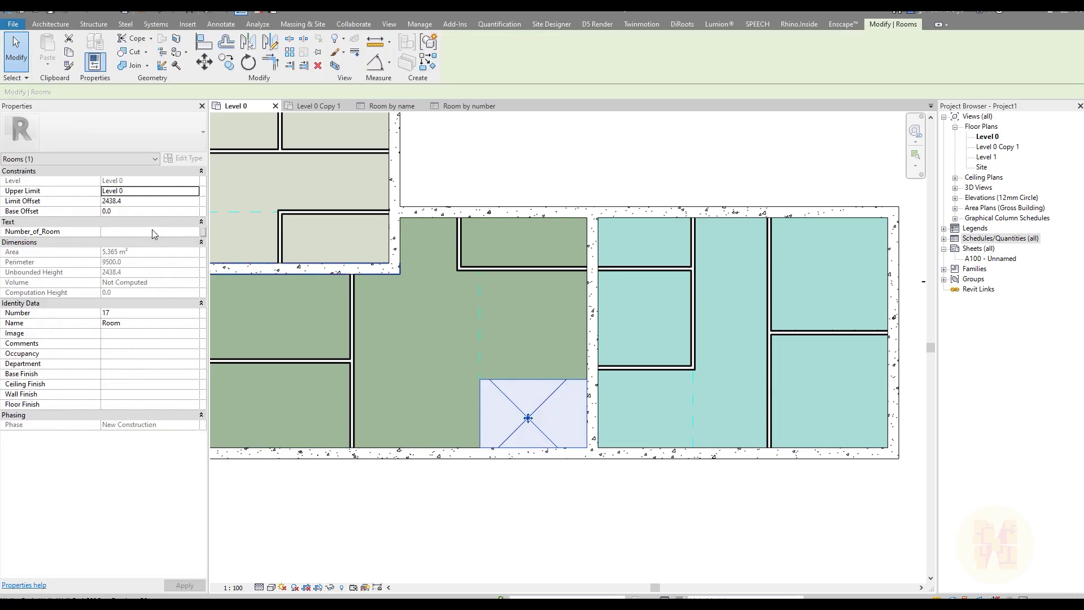
click(132, 324)
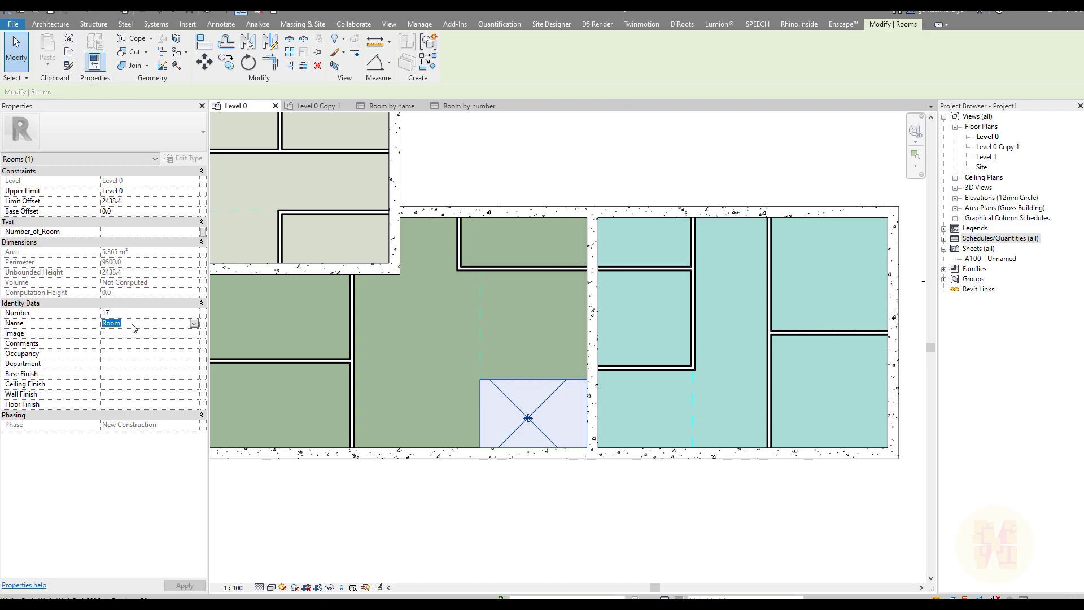
text(Dinner a)
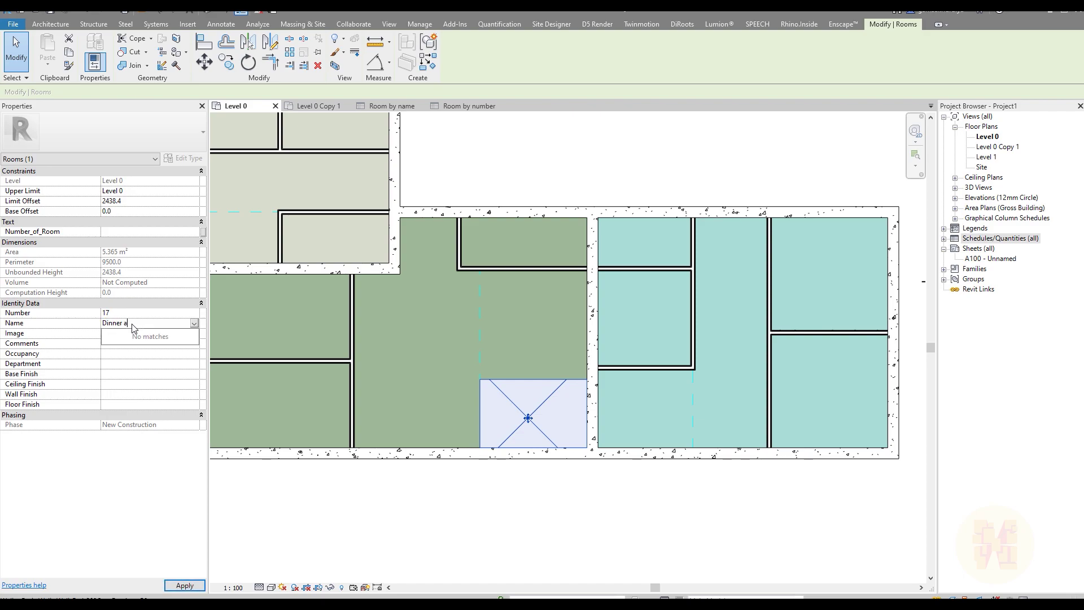
text(rea)
key(BackSpace)
click(137, 324)
text(a)
click(115, 322)
key(BackSpace)
Step: Set the Diner area's Number_of_Room to A-03 and review the Room by number schedule
click(192, 232)
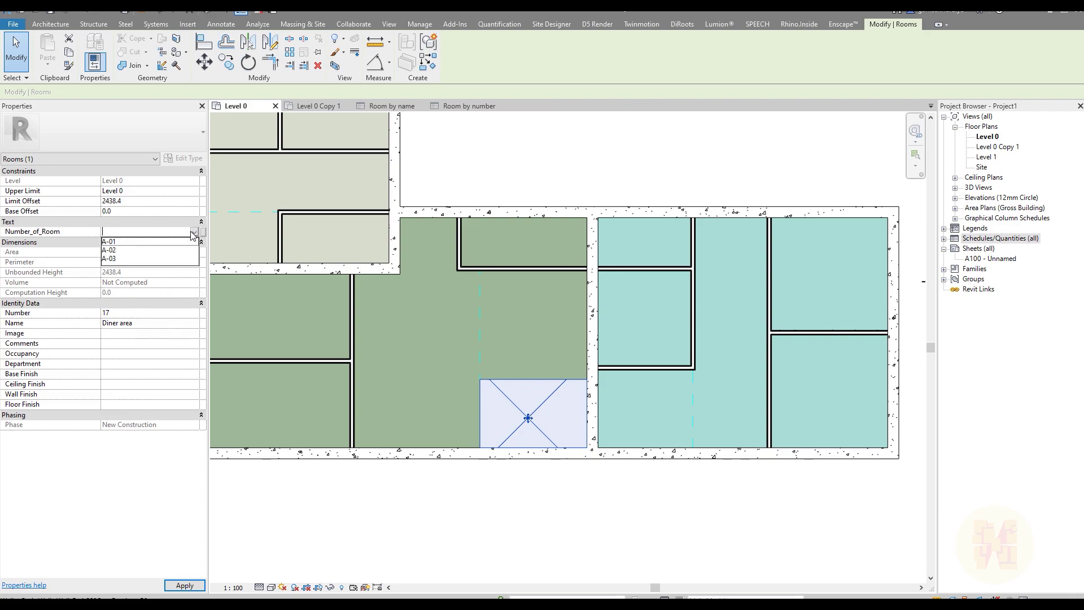
click(112, 258)
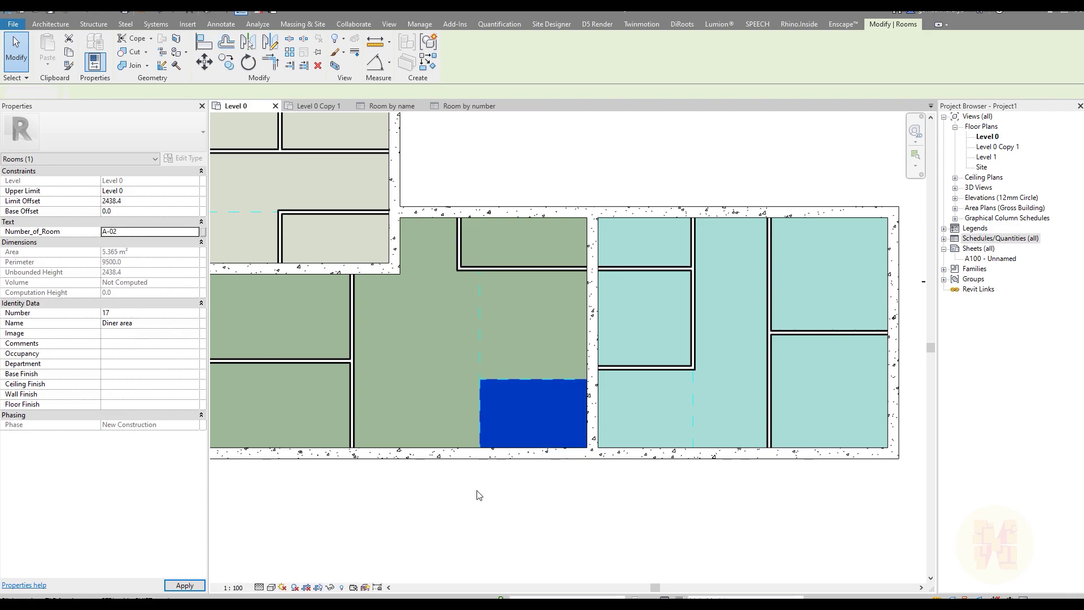
click(477, 494)
click(523, 412)
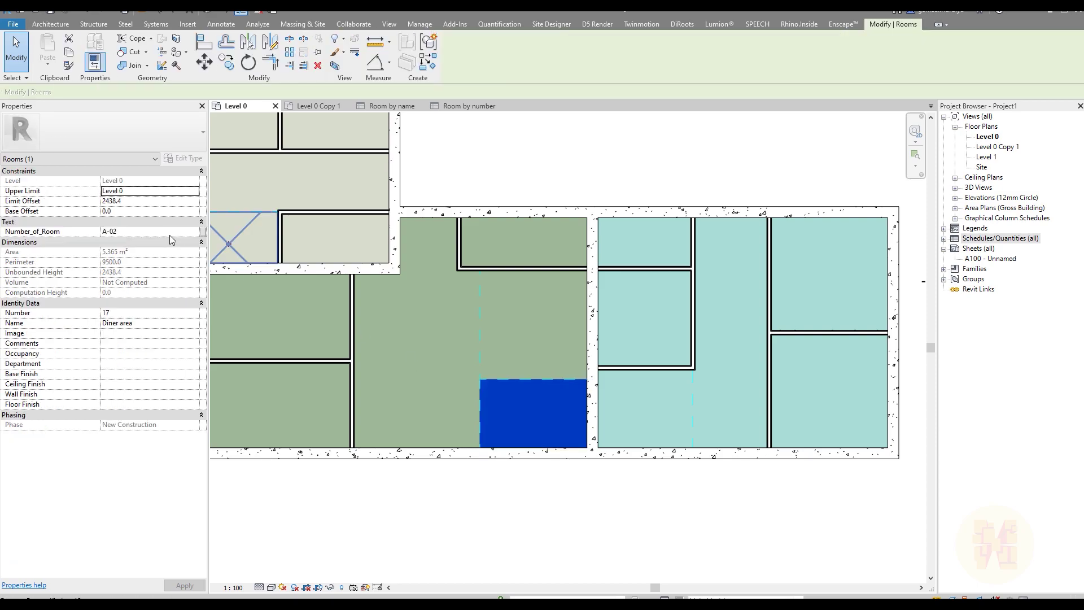
click(192, 232)
click(113, 241)
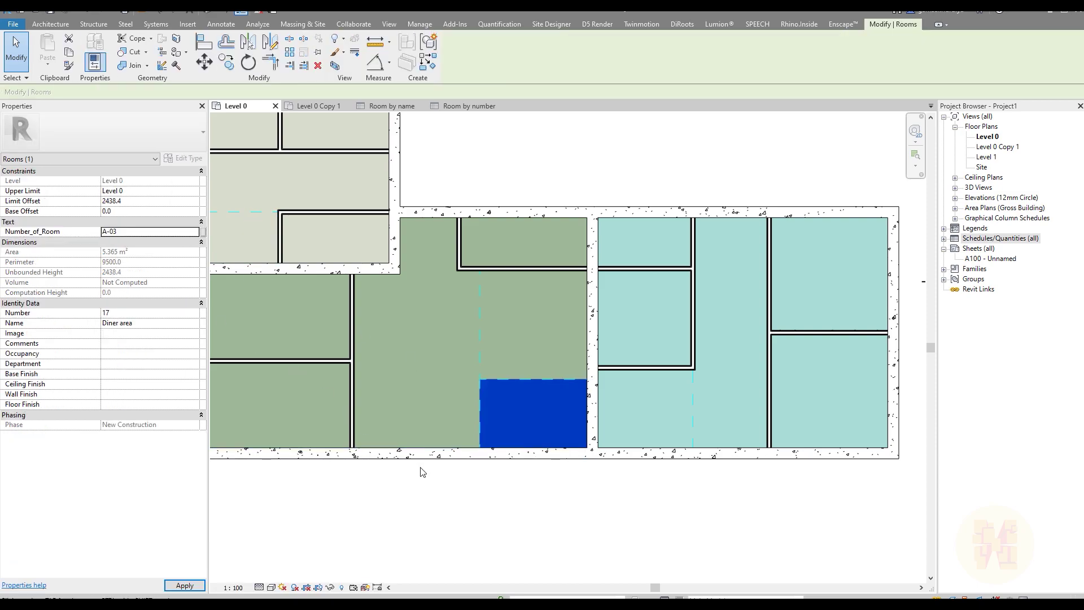
click(427, 473)
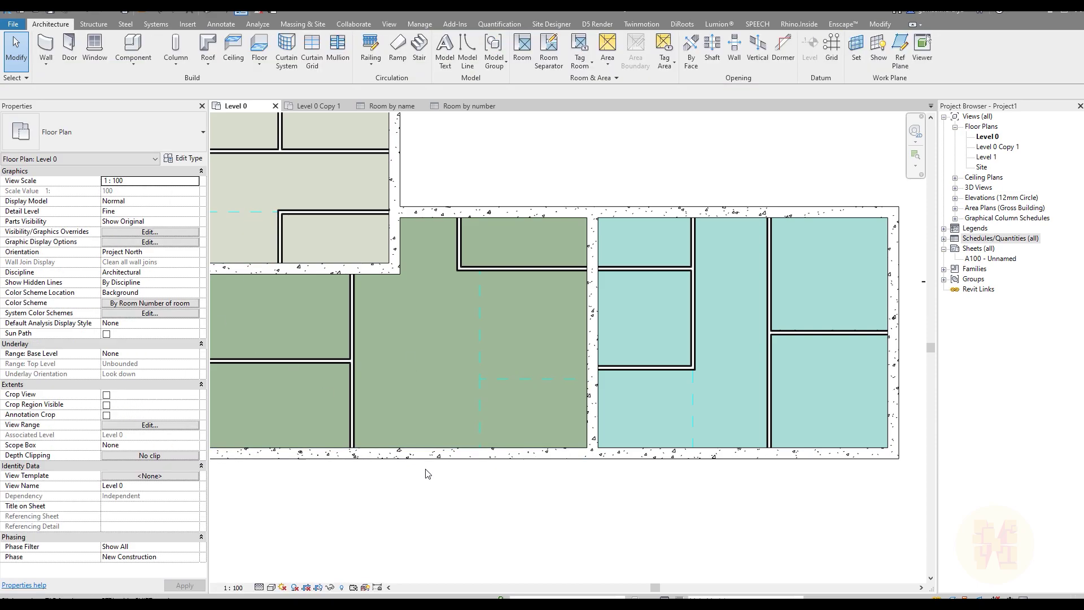
click(458, 109)
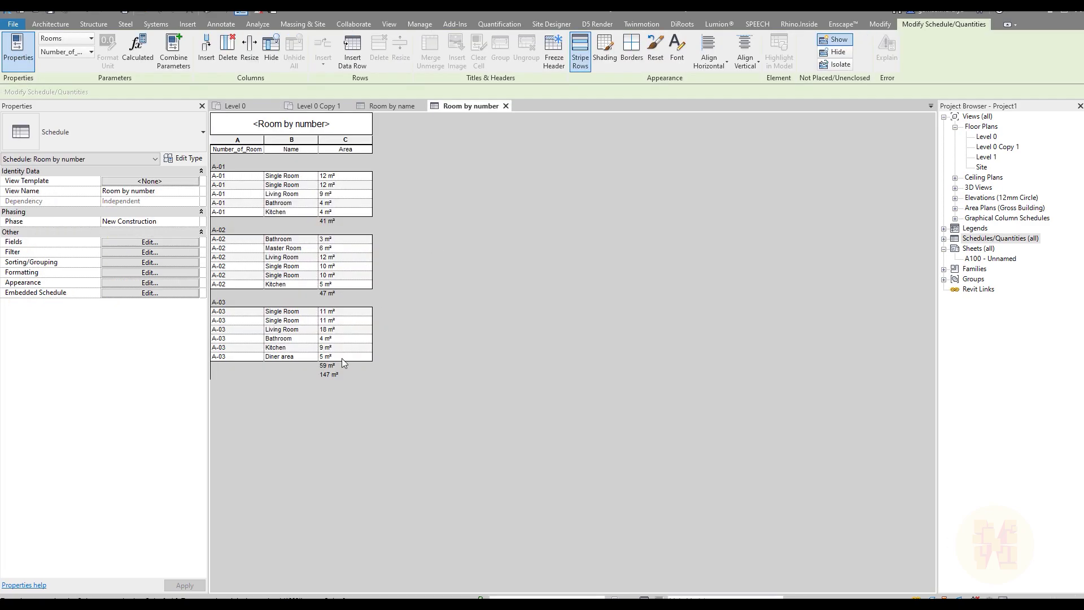